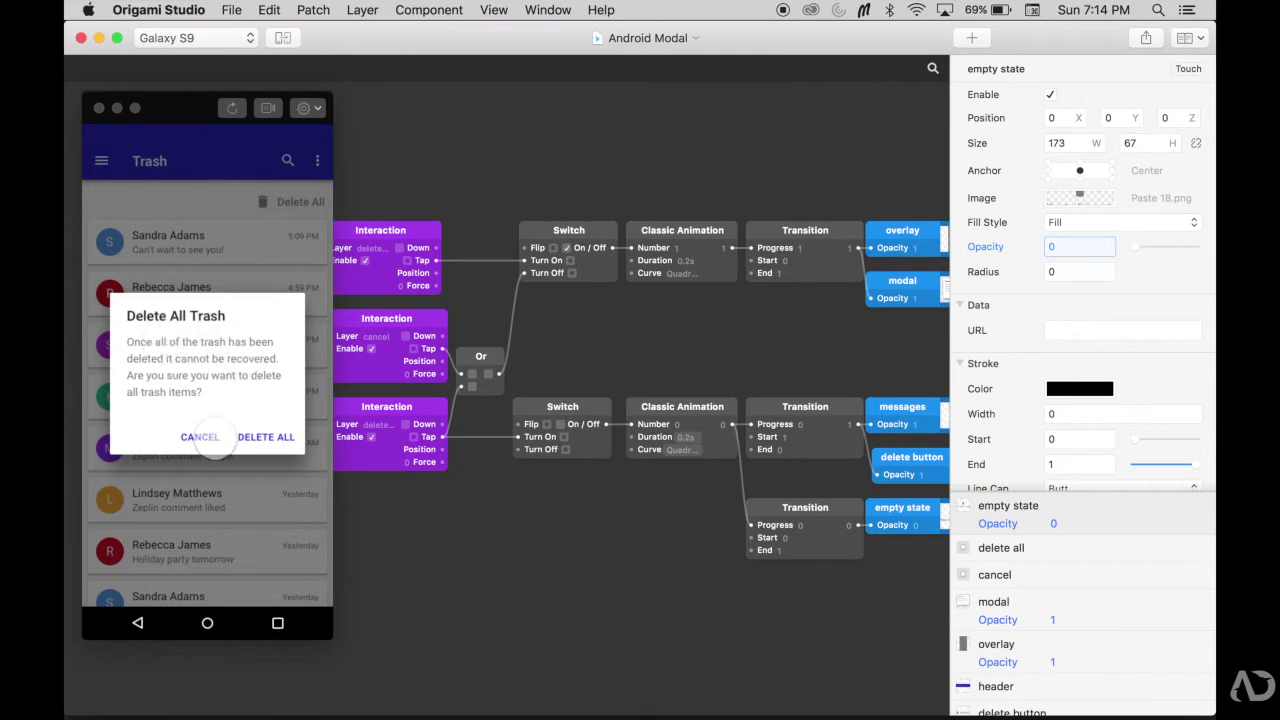
# - In the Viewer, open the Delete All Trash confirmation and cancel it
pyautogui.click(213, 436)
pyautogui.click(201, 436)
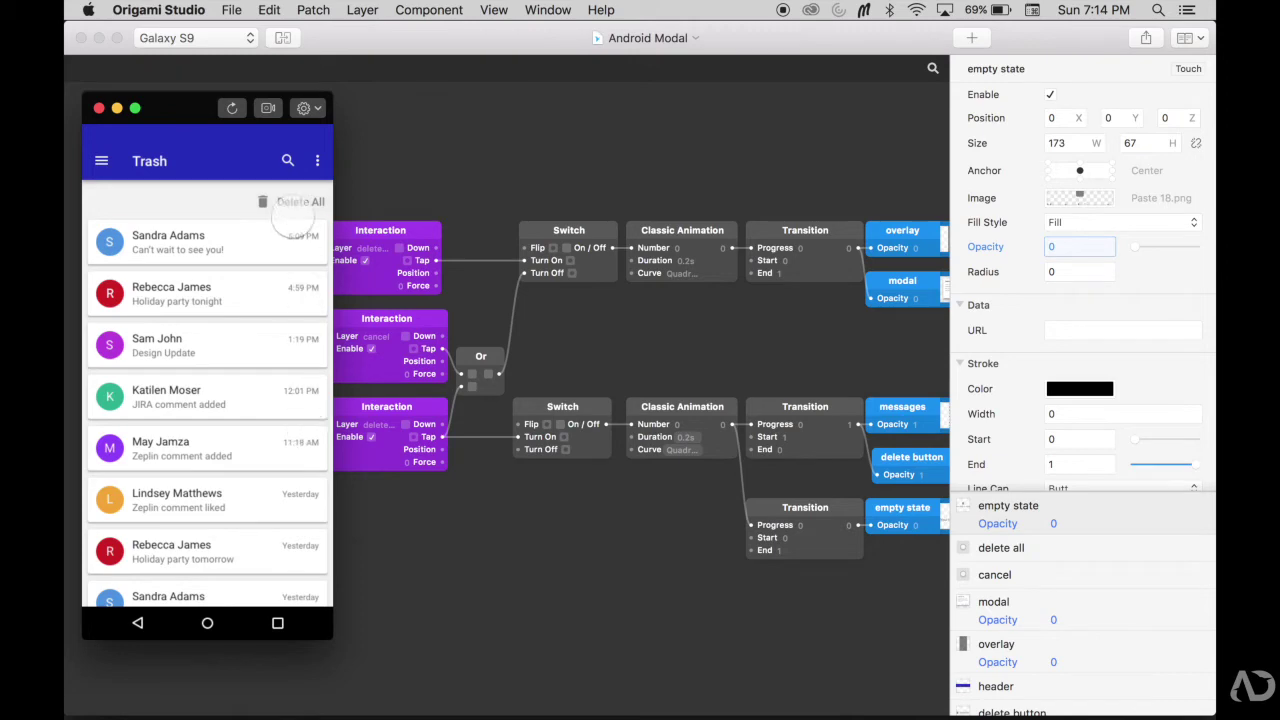
pyautogui.click(291, 202)
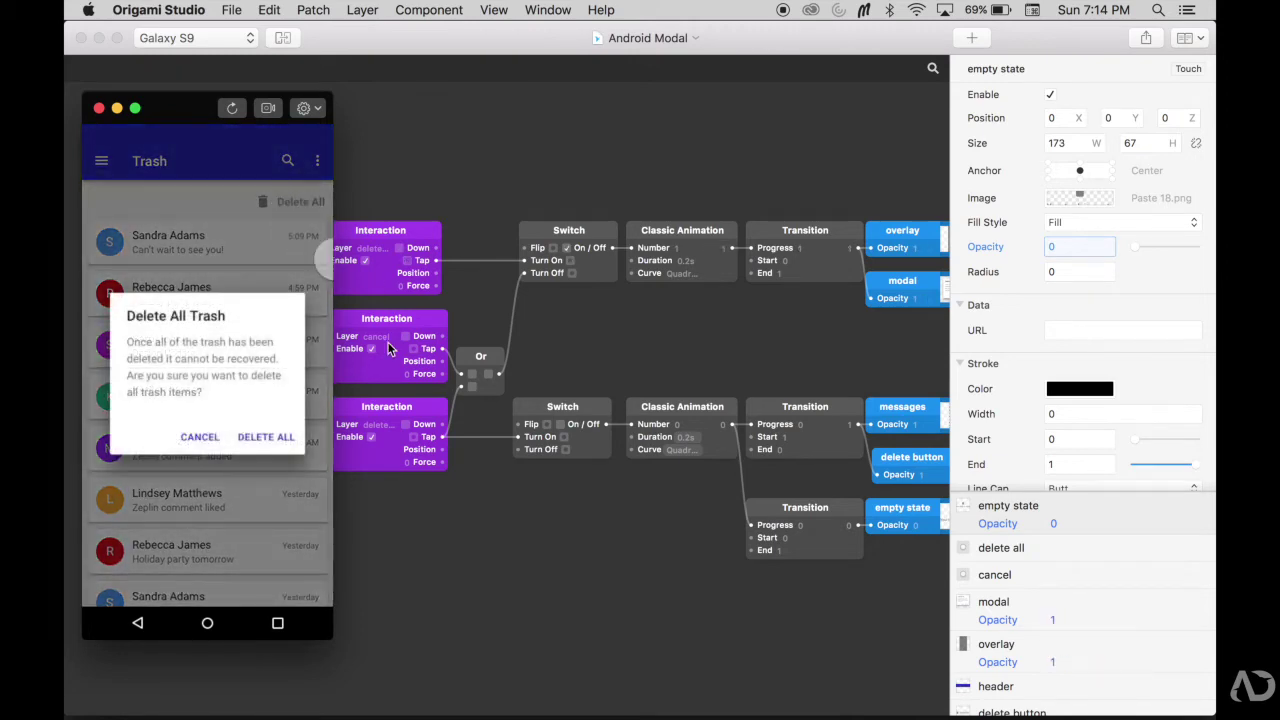
pyautogui.click(200, 436)
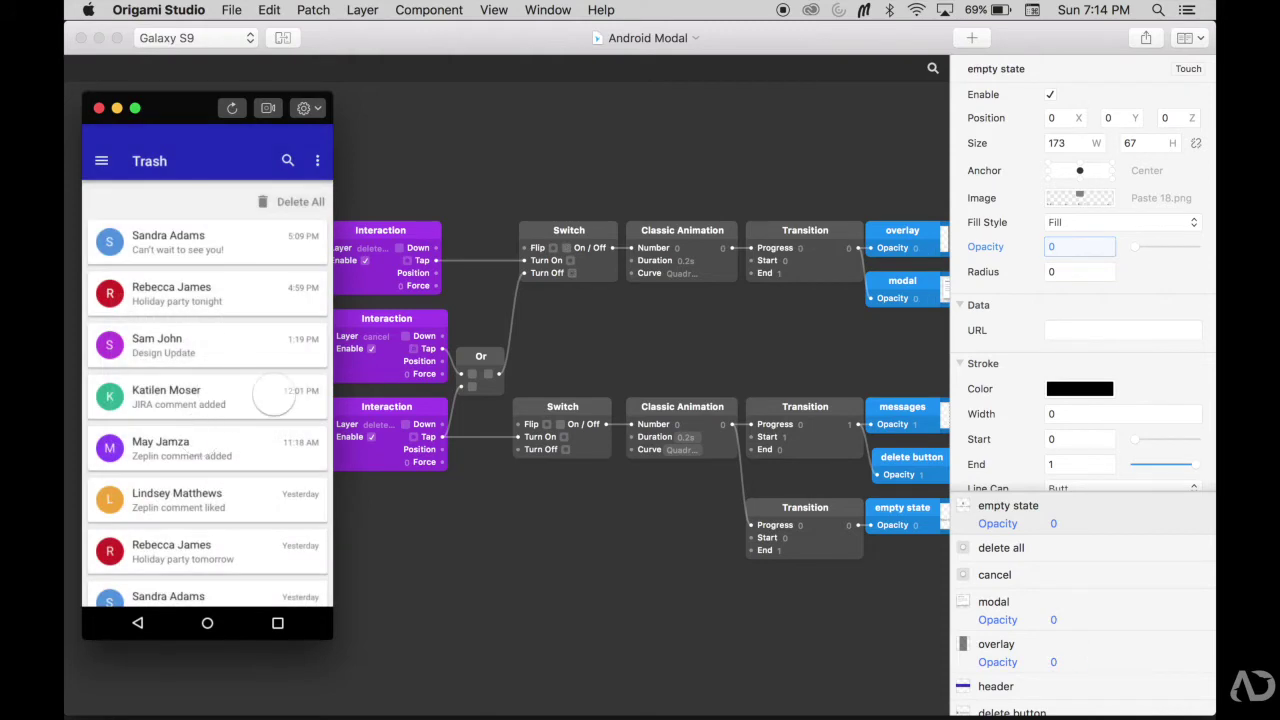
# - Confirm DELETE ALL in the prototype, then reload the preview to the full trash list
pyautogui.click(291, 202)
pyautogui.click(266, 437)
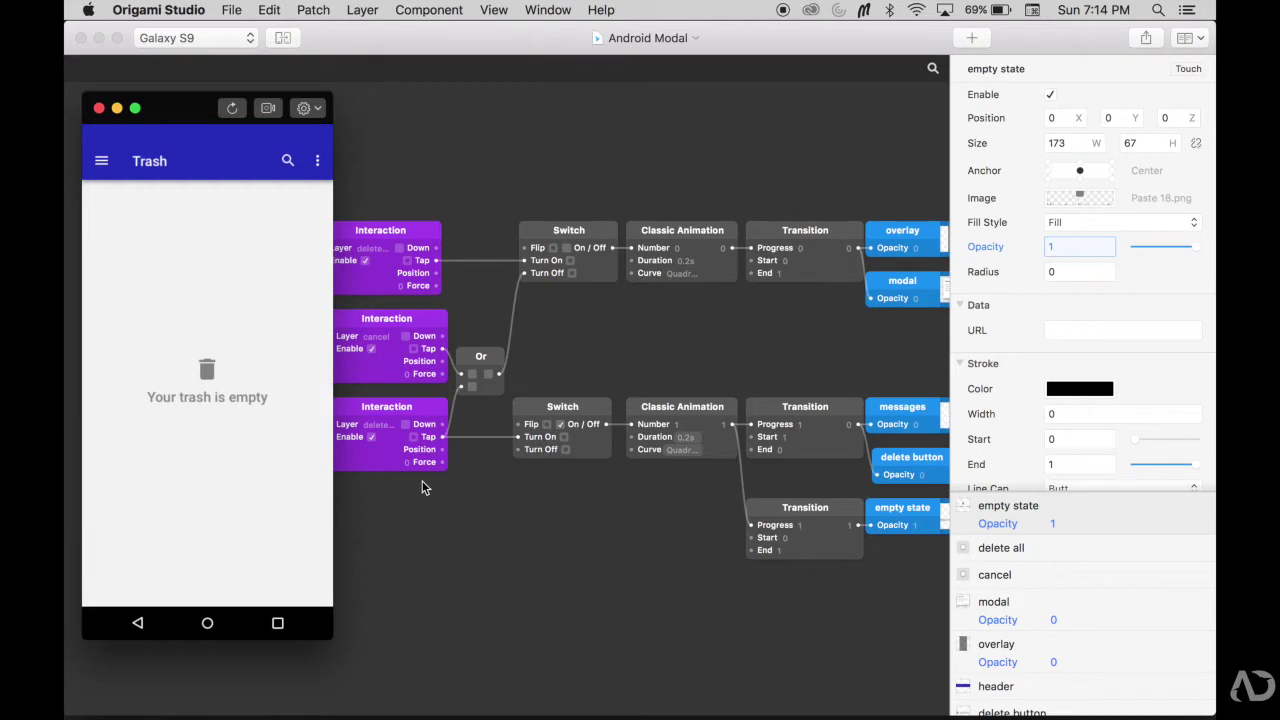
pyautogui.click(232, 108)
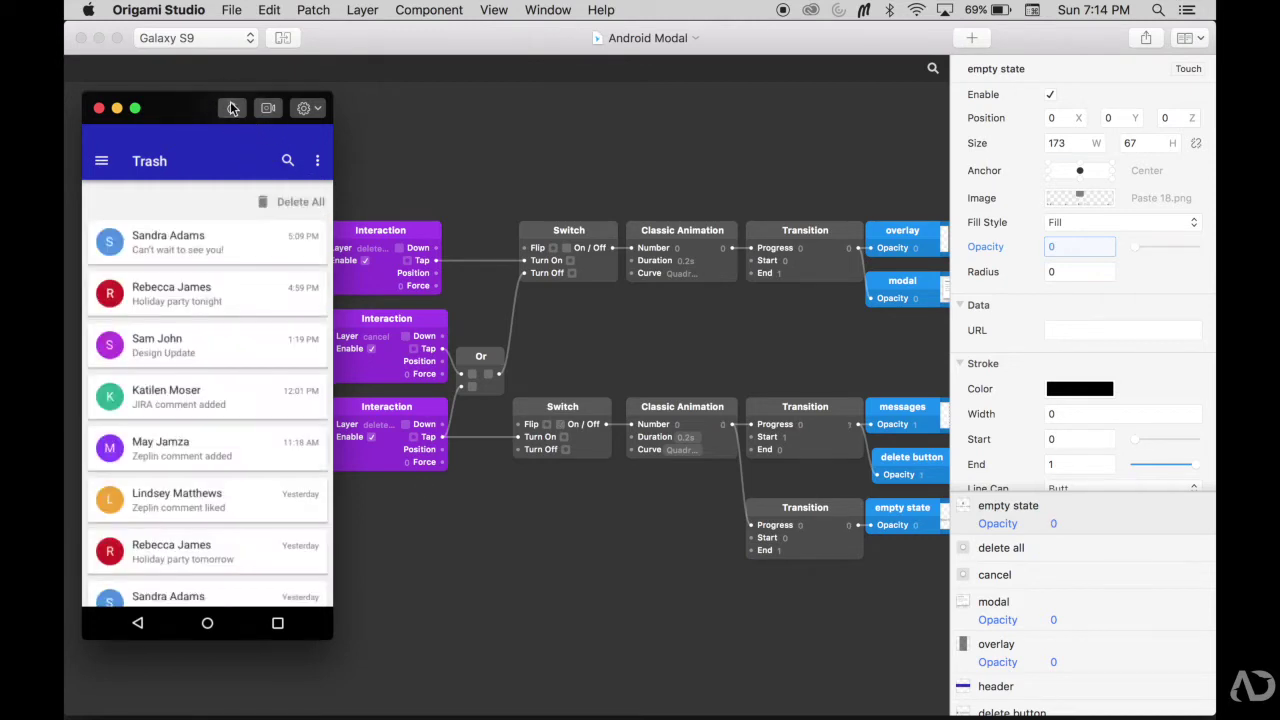
# - Open the Delete All Trash dialog in the preview, then return to the patch graph
pyautogui.click(278, 205)
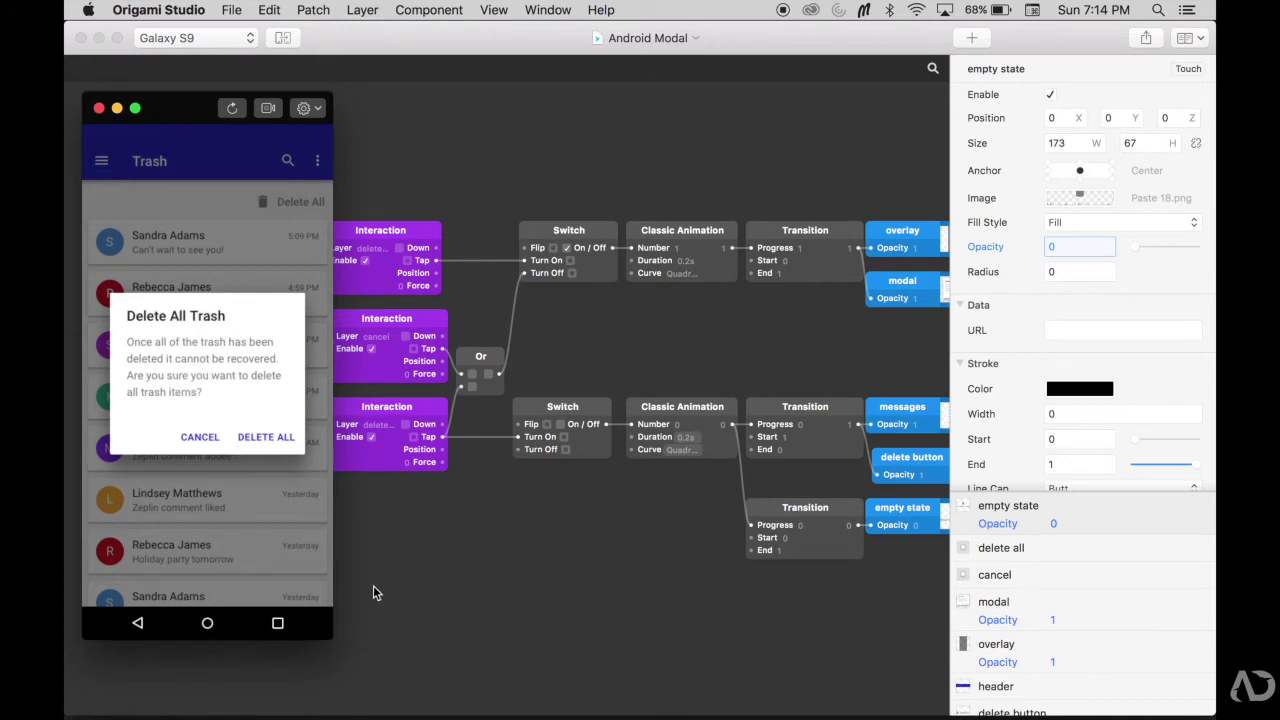
pyautogui.click(400, 580)
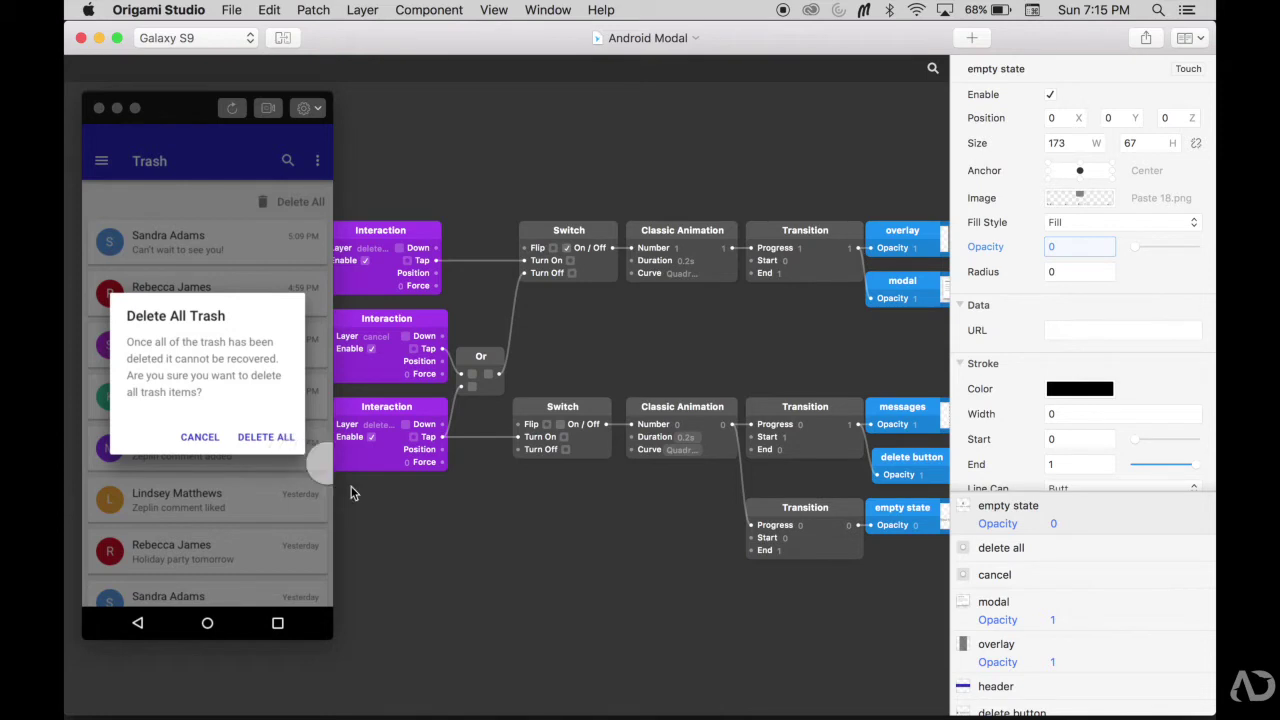
pyautogui.hscroll(5, 445, 565)
pyautogui.scroll(-3, 445, 567)
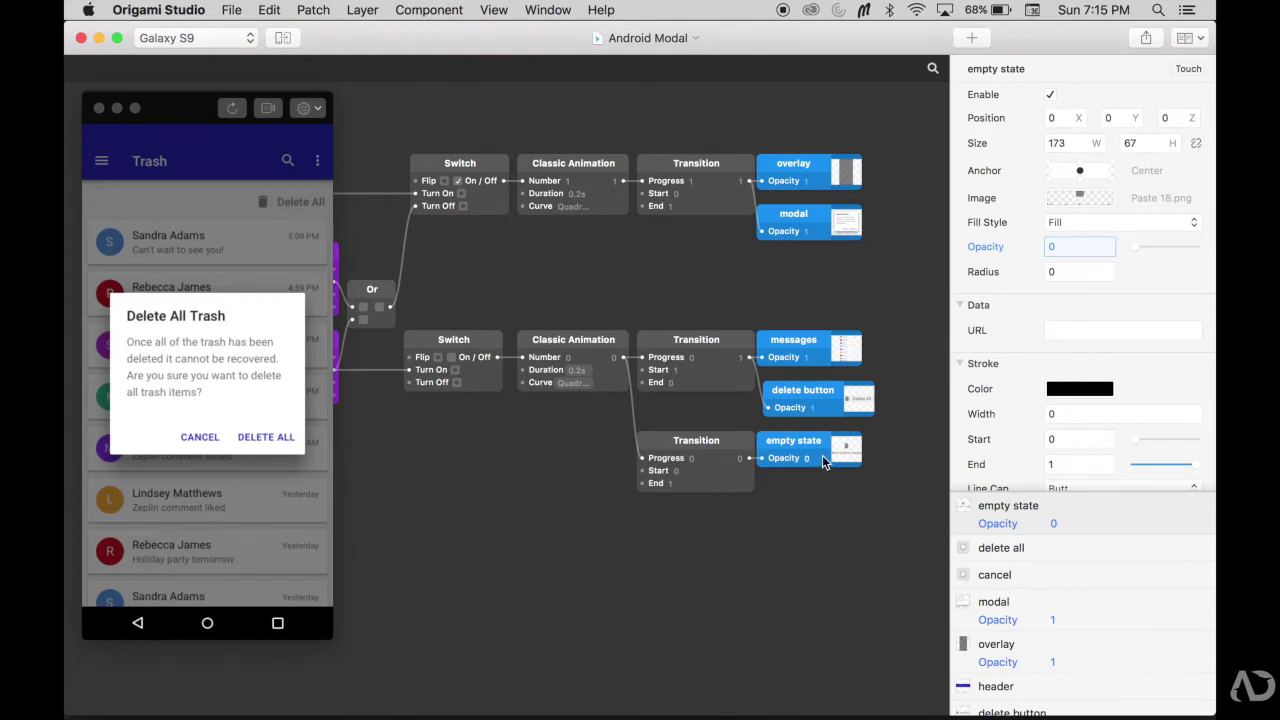
# - Insert a Rectangle layer into the prototype with a centred anchor point
pyautogui.click(971, 38)
pyautogui.click(700, 391)
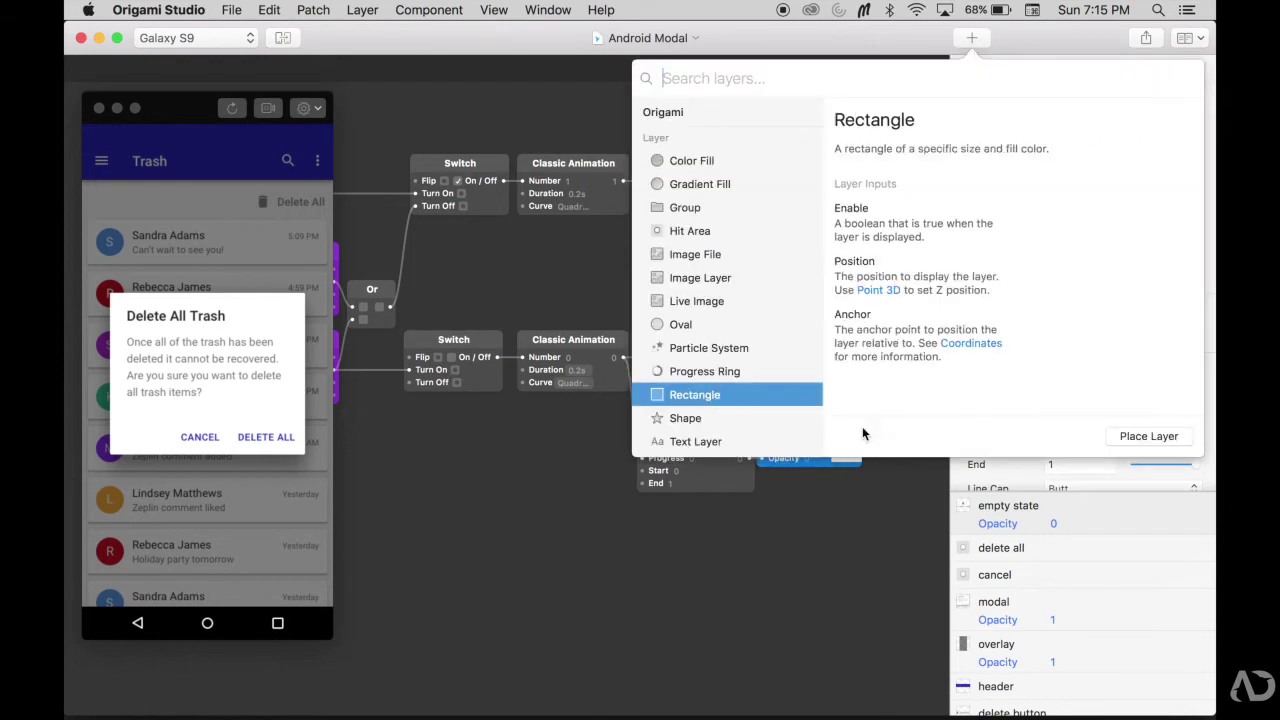
pyautogui.click(1172, 435)
pyautogui.click(1079, 170)
# - Fill the rectangle white (FFFFFF) and resize it to about 255 × 191
pyautogui.click(1079, 197)
pyautogui.click(1006, 241)
pyautogui.write('FFFFFF')
pyautogui.press('Return')
pyautogui.press('Escape')
pyautogui.moveTo(1040, 141)
pyautogui.mouseDown()
pyautogui.moveTo(1006, 140)
pyautogui.moveTo(1051, 137)
pyautogui.mouseUp()
pyautogui.moveTo(1134, 137)
pyautogui.mouseDown()
pyautogui.moveTo(1046, 125)
pyautogui.moveTo(1106, 114)
pyautogui.moveTo(1137, 142)
pyautogui.mouseUp()
# - Set the rectangle's height to 197 and disable the Rectangle layer
pyautogui.click(857, 520)
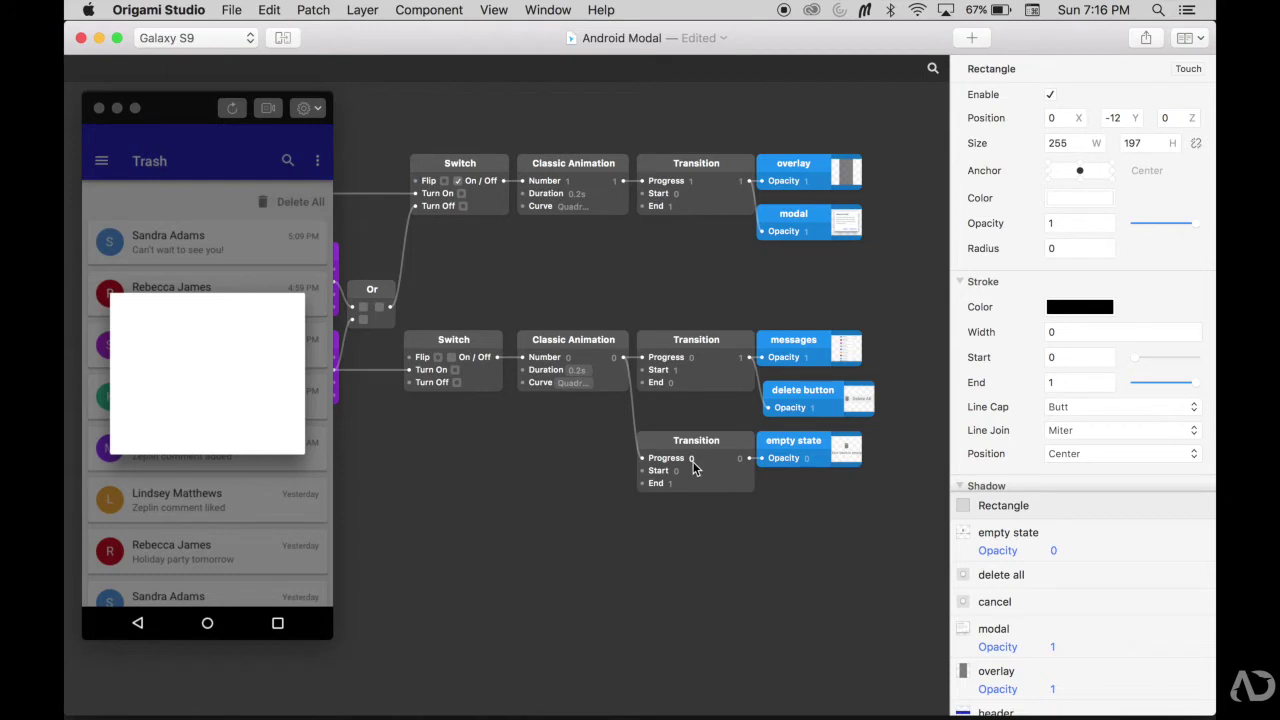
pyautogui.click(1203, 505)
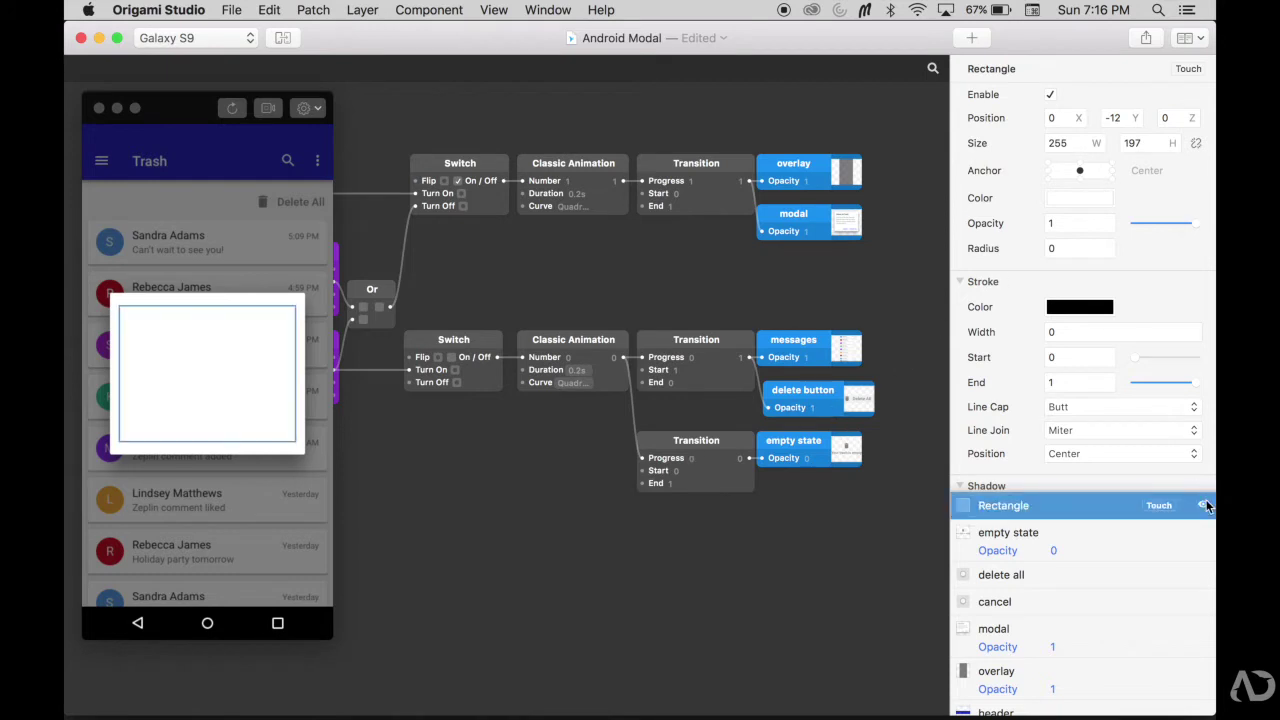
pyautogui.click(886, 578)
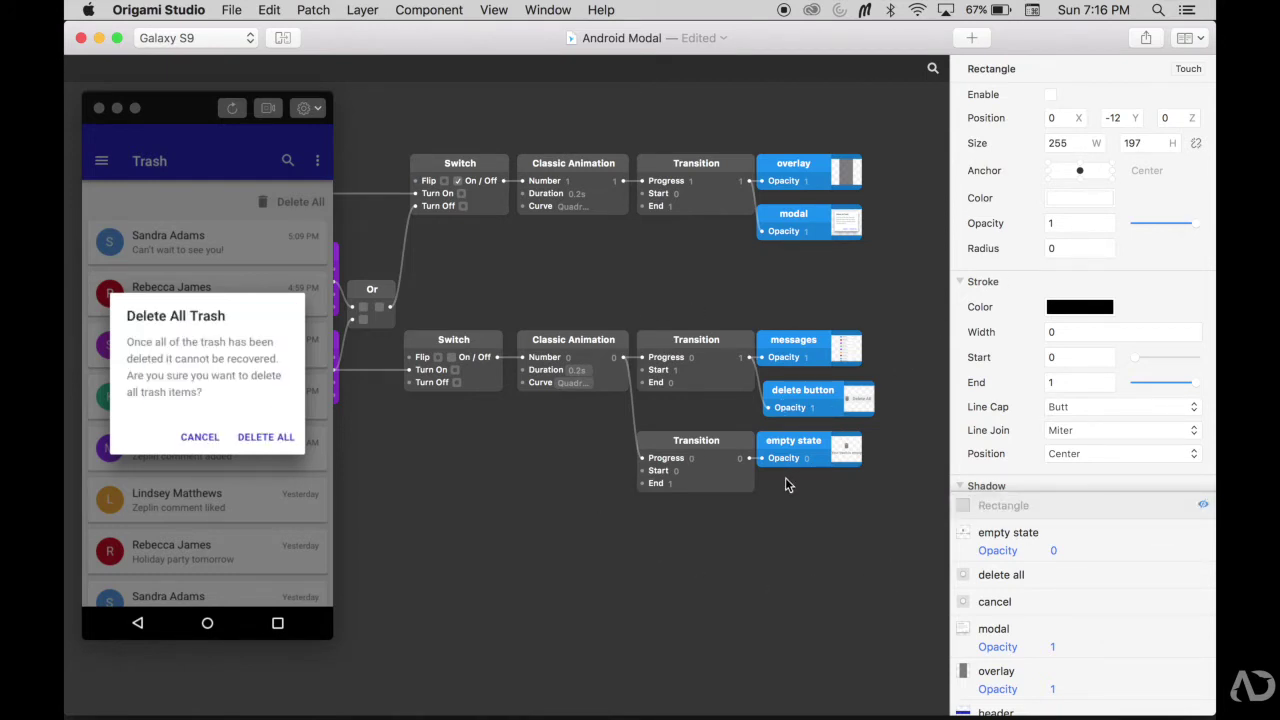
# - Move the lower animation patches down and detach them from the lower Switch output
pyautogui.hscroll(-5, 584, 454)
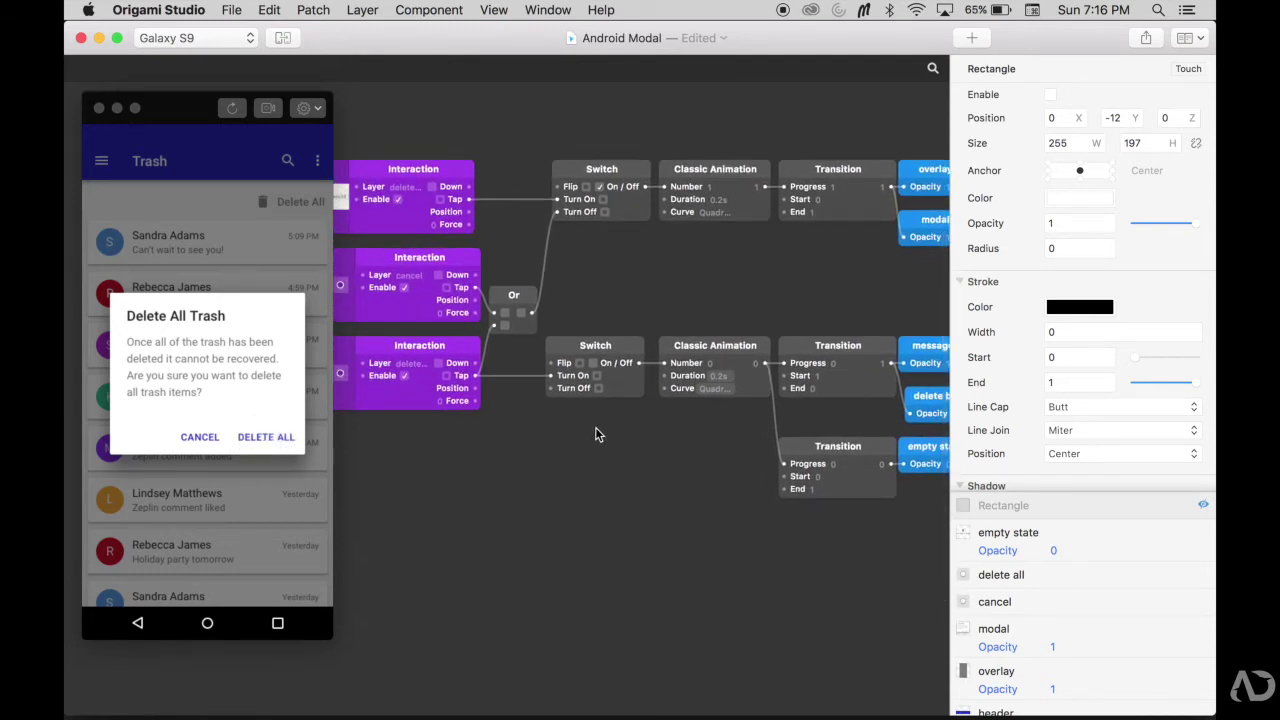
pyautogui.hscroll(4, 595, 430)
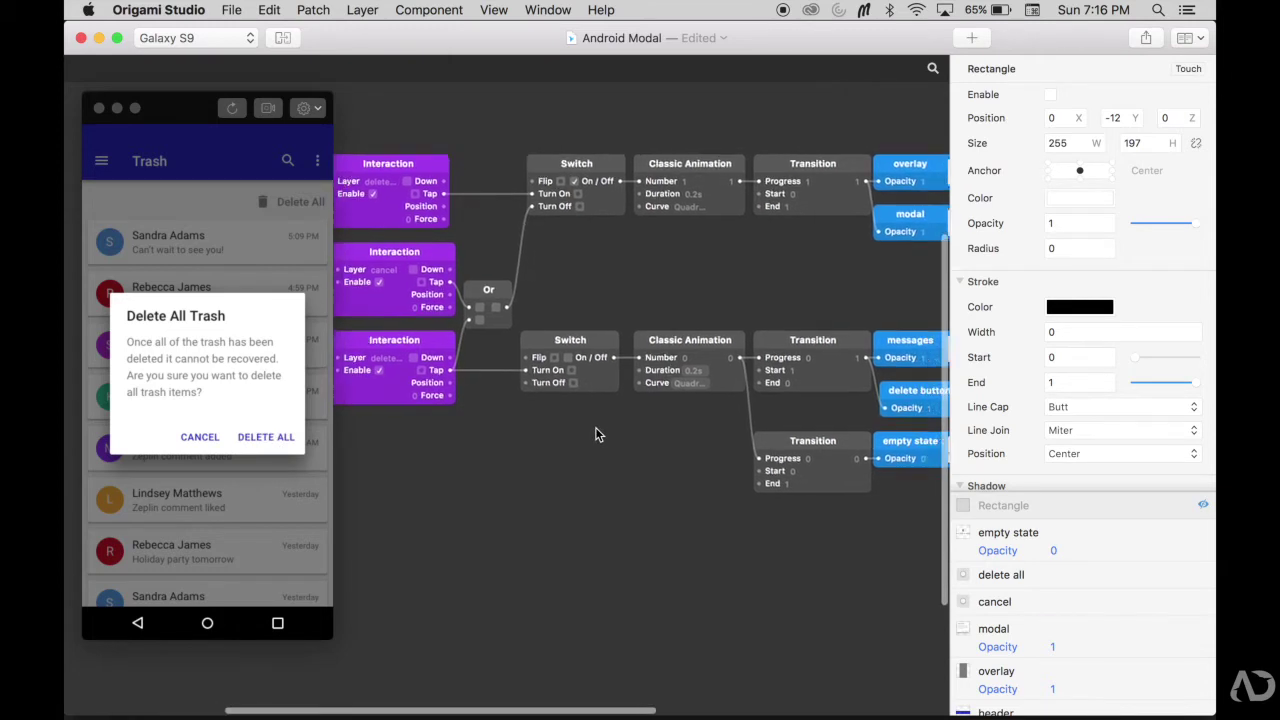
pyautogui.hscroll(4, 595, 432)
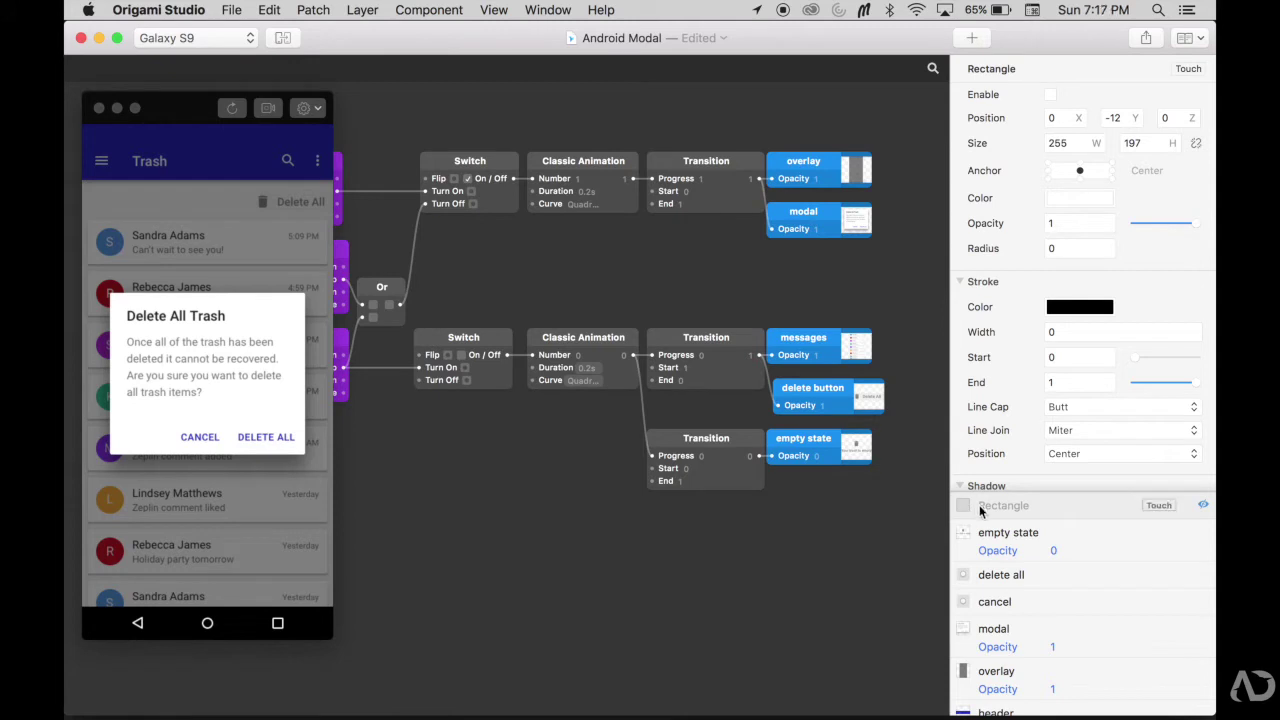
pyautogui.moveTo(843, 491)
pyautogui.mouseDown()
pyautogui.moveTo(560, 357)
pyautogui.moveTo(551, 553)
pyautogui.moveTo(500, 458)
pyautogui.mouseUp()
pyautogui.click(561, 466)
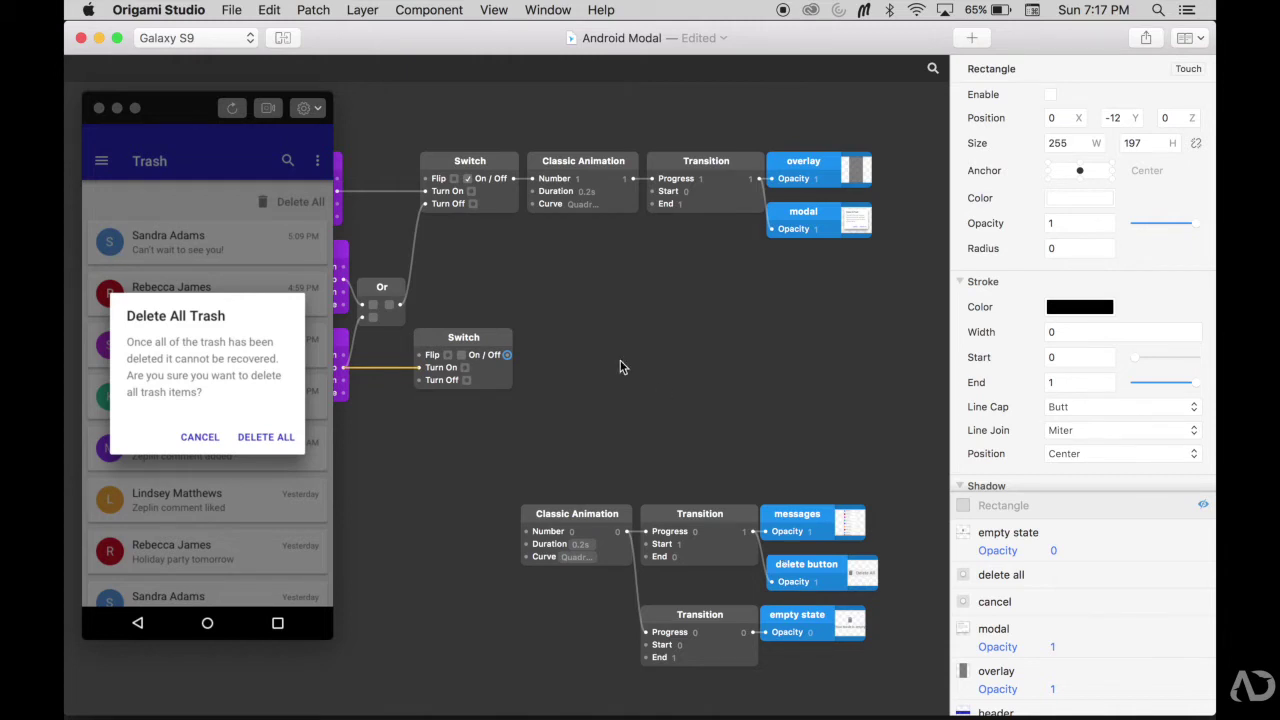
# - Add a Classic Animation with 0.2s duration and quadratic easing, fed by the lower Switch
pyautogui.doubleClick(553, 351)
pyautogui.write('cl')
pyautogui.press('Return')
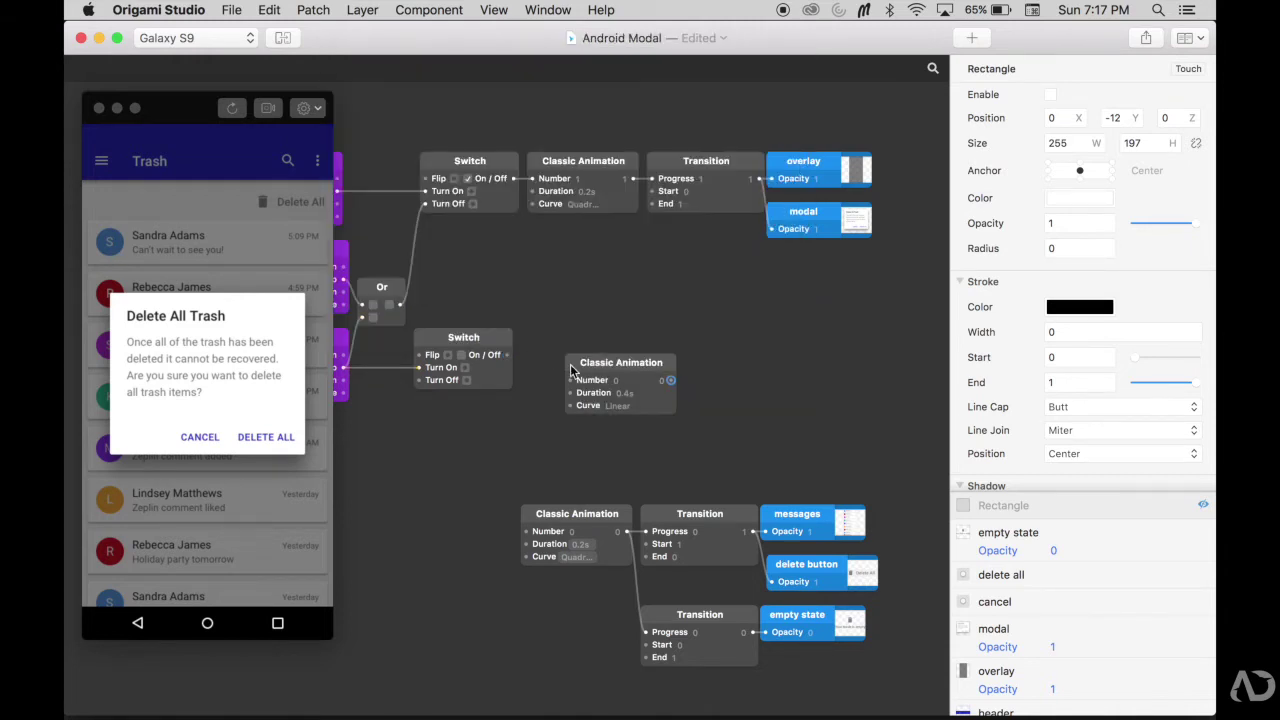
pyautogui.moveTo(566, 355); pyautogui.dragTo(522, 331)
pyautogui.click(580, 367)
pyautogui.write('0')
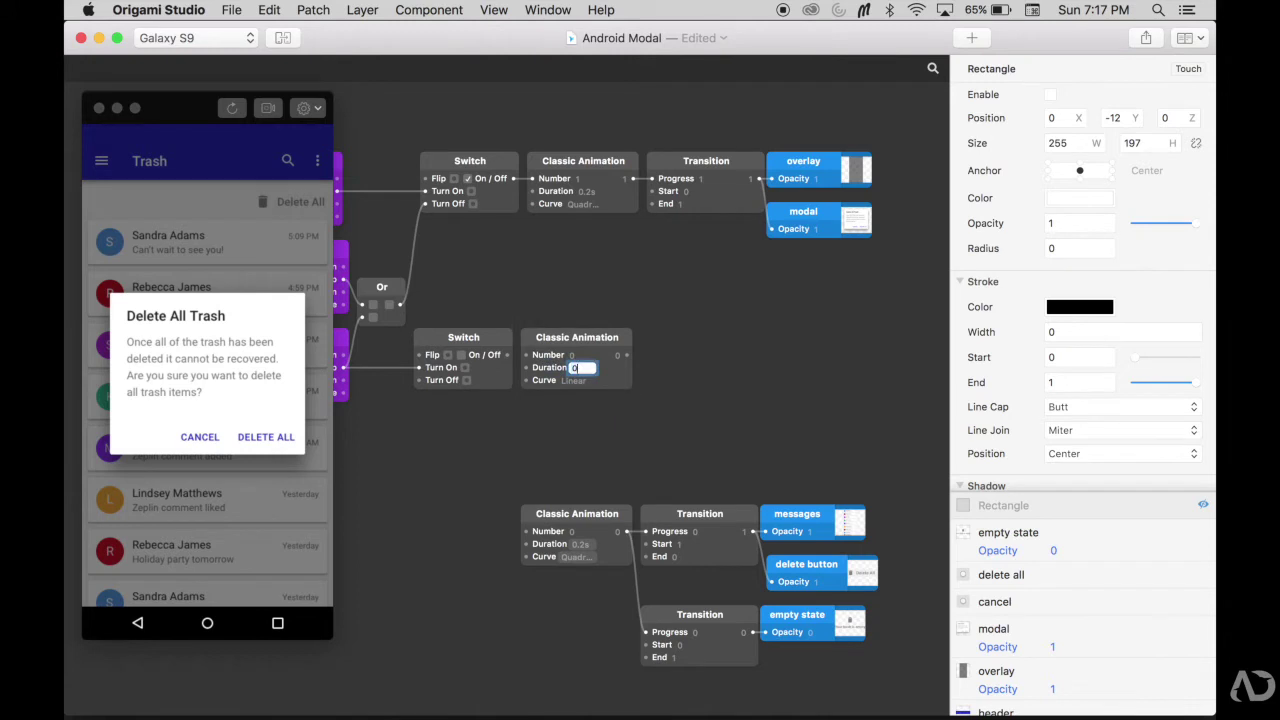
pyautogui.write('.2s')
pyautogui.click(575, 380)
pyautogui.click(612, 432)
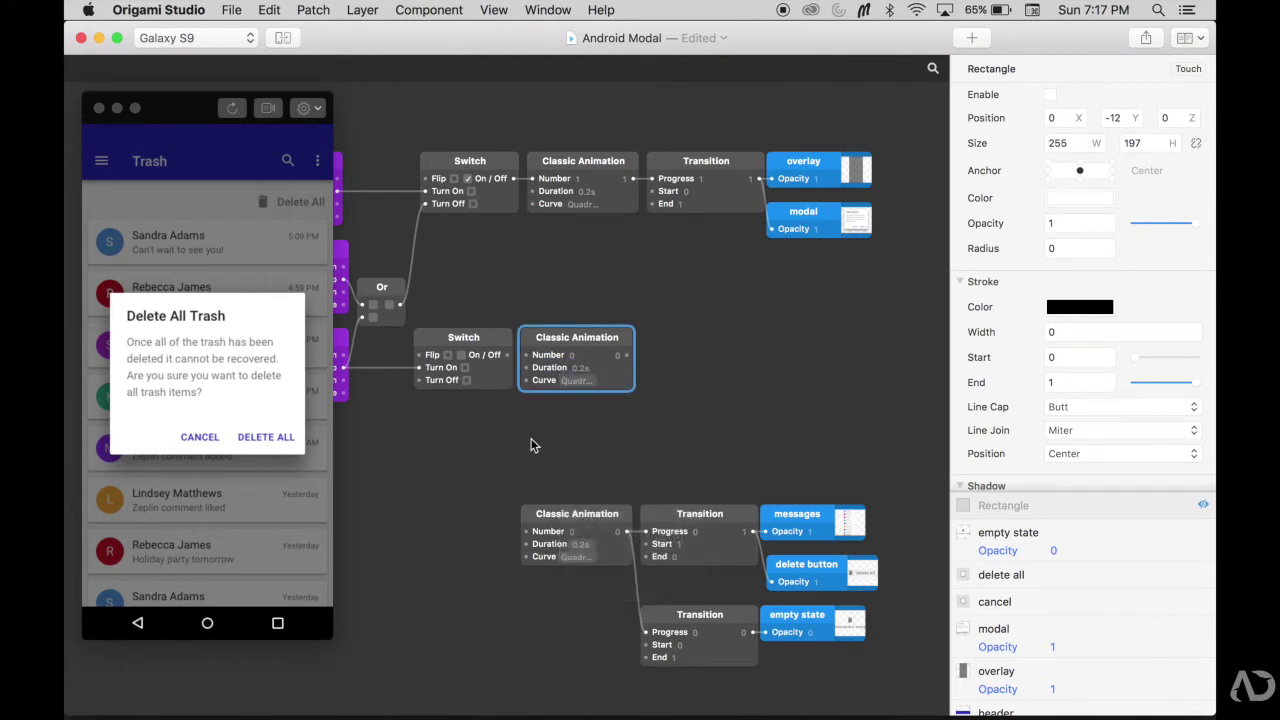
pyautogui.moveTo(507, 360); pyautogui.dragTo(532, 355)
# - Add a Transition patch after the animation and wire it into the Rectangle's Opacity
pyautogui.click(1022, 506)
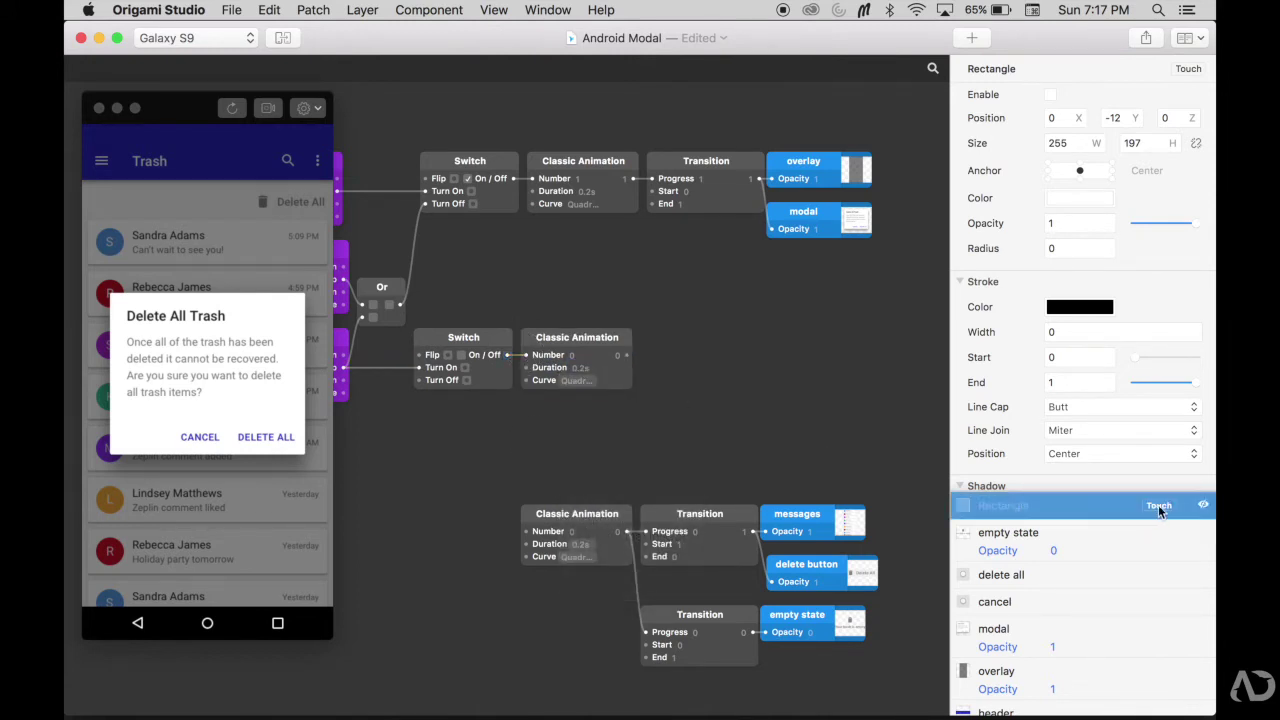
pyautogui.doubleClick(750, 352)
pyautogui.write('tran')
pyautogui.press('Return')
pyautogui.moveTo(808, 363); pyautogui.dragTo(700, 337)
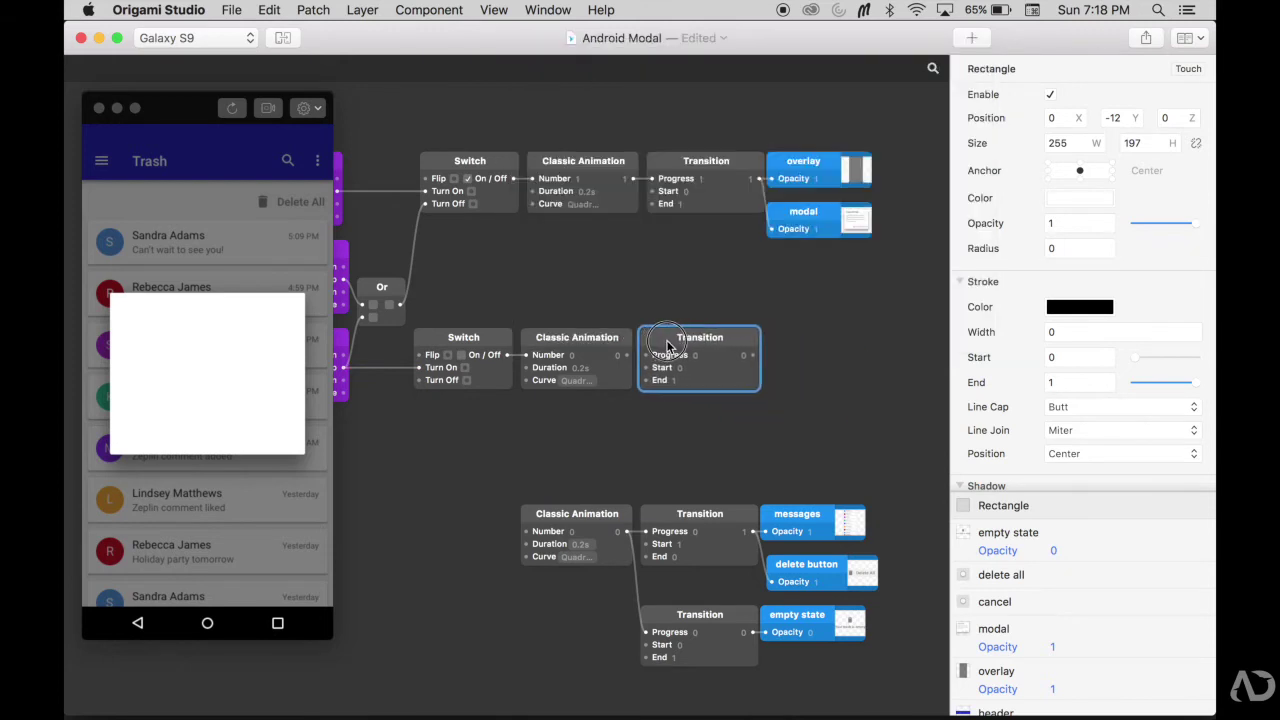
pyautogui.click(1025, 506)
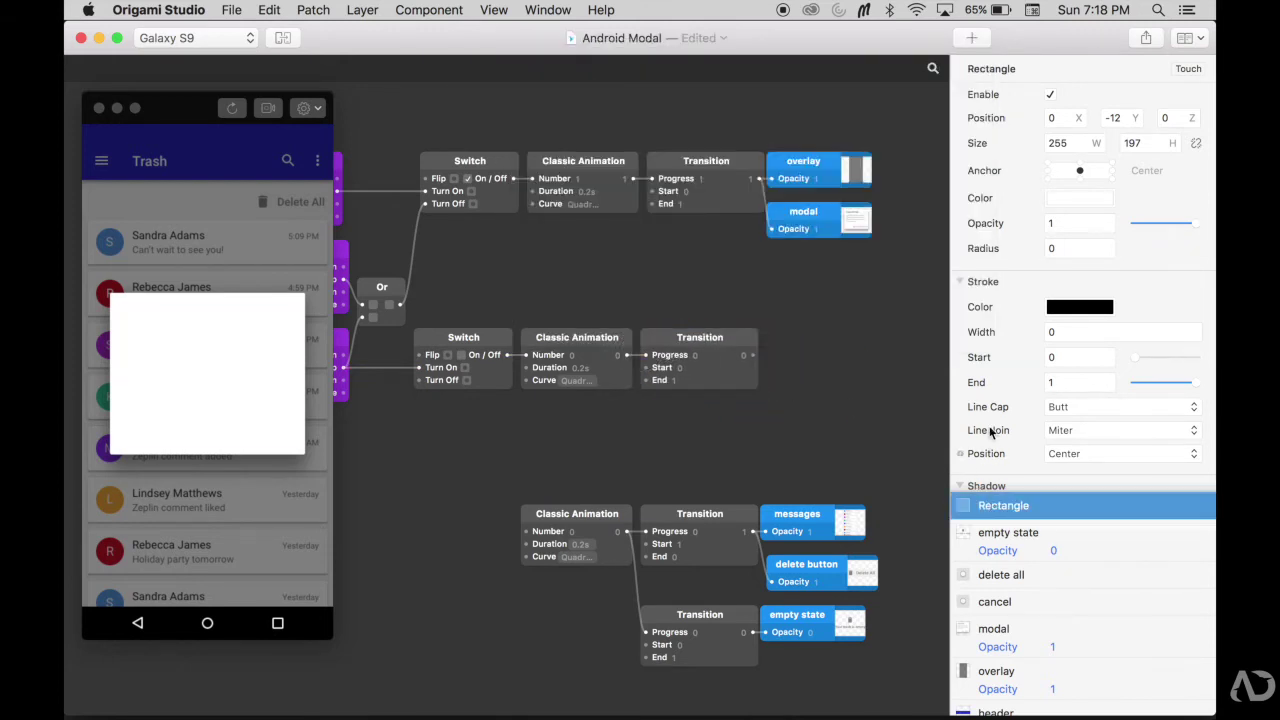
pyautogui.moveTo(744, 355); pyautogui.dragTo(959, 226)
pyautogui.scroll(-3, 760, 373)
pyautogui.hscroll(-3, 760, 373)
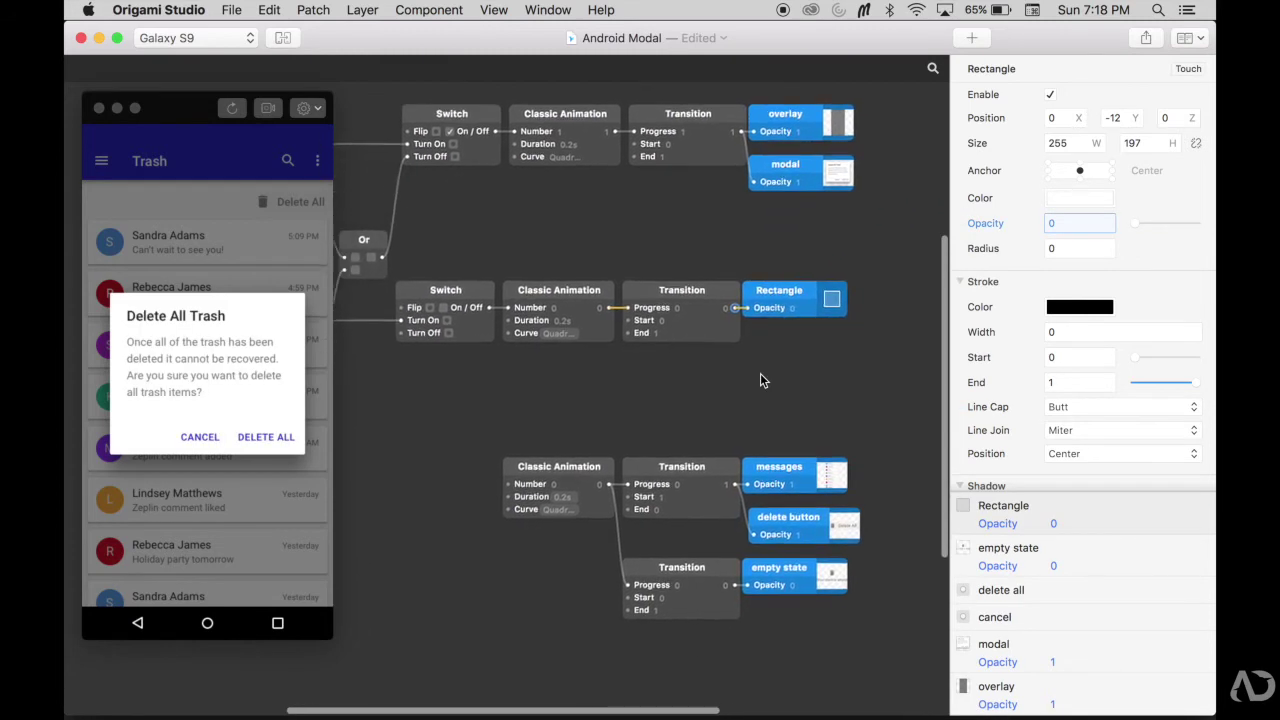
pyautogui.scroll(2, 760, 380)
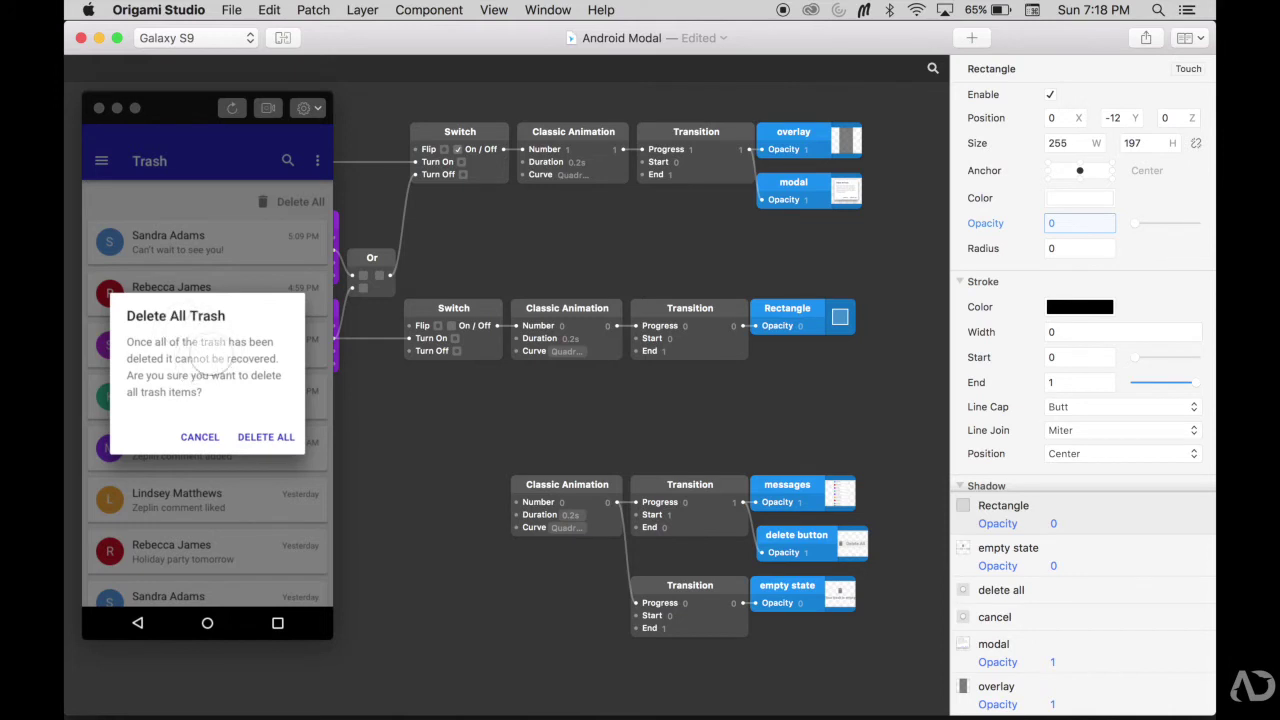
# - Insert a Circular Progress spinner layer into the prototype
pyautogui.click(972, 38)
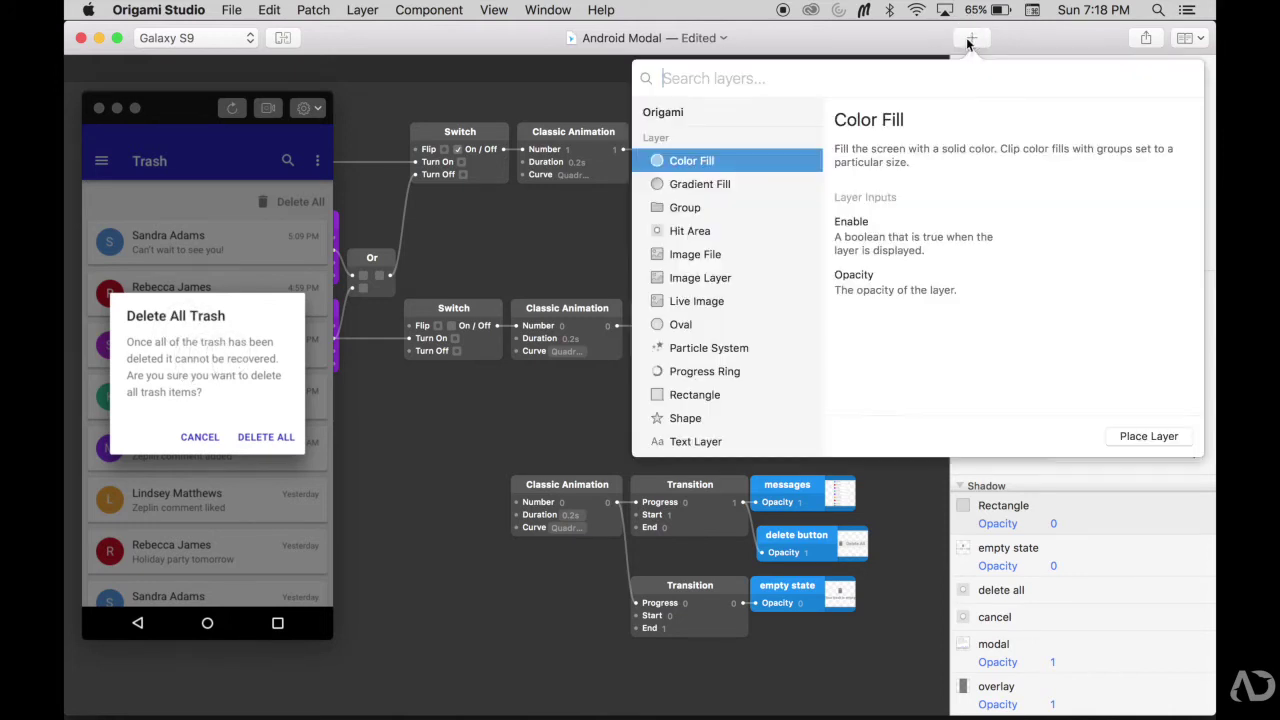
pyautogui.scroll(-10, 706, 312)
pyautogui.scroll(1, 706, 312)
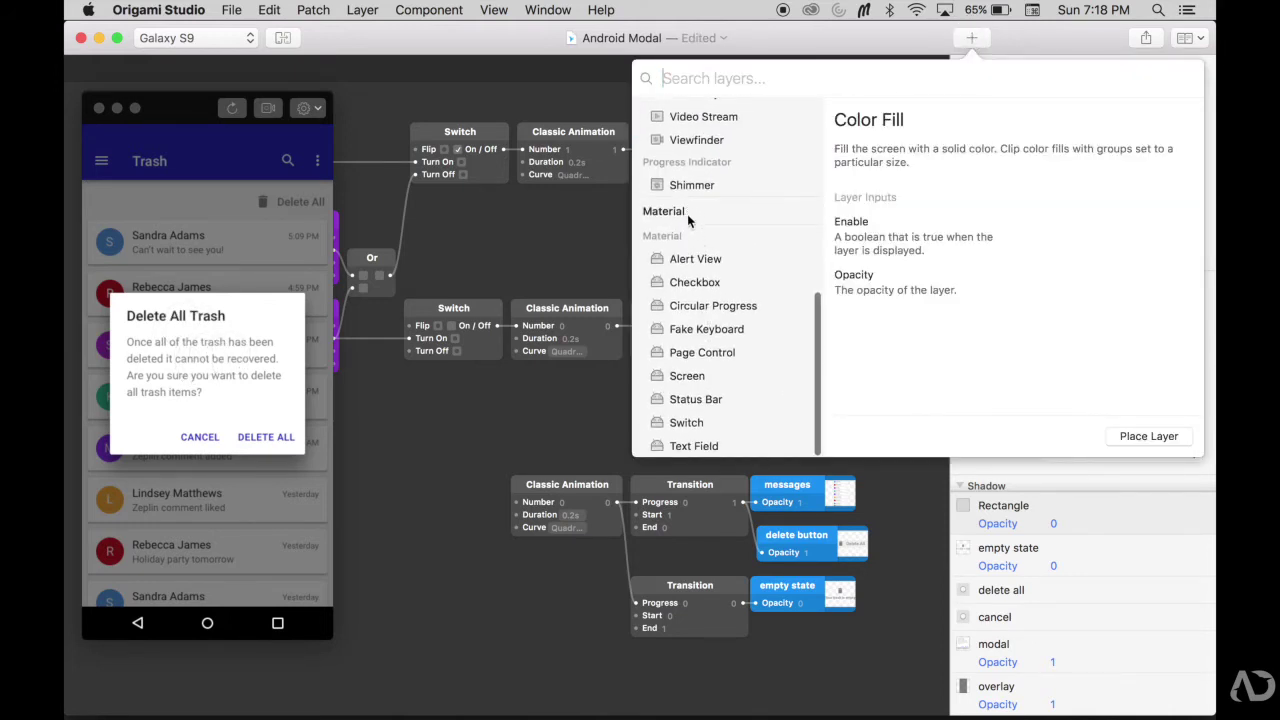
pyautogui.click(727, 312)
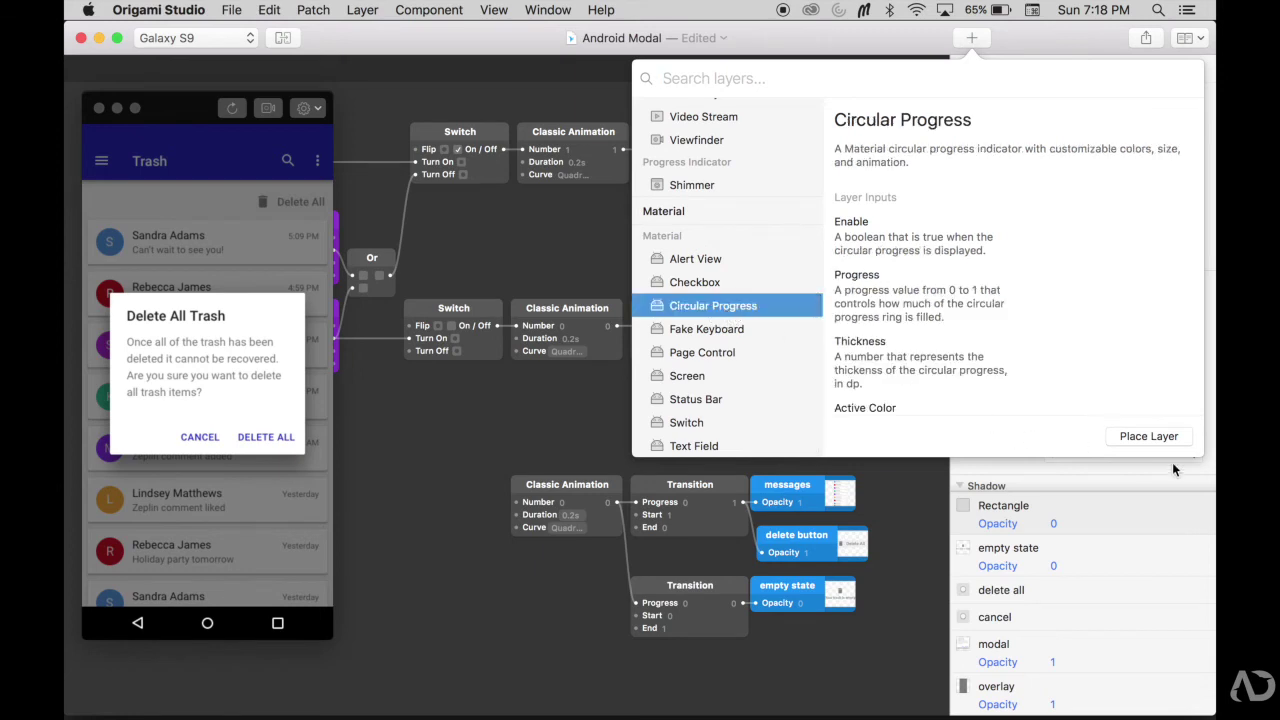
pyautogui.click(1158, 436)
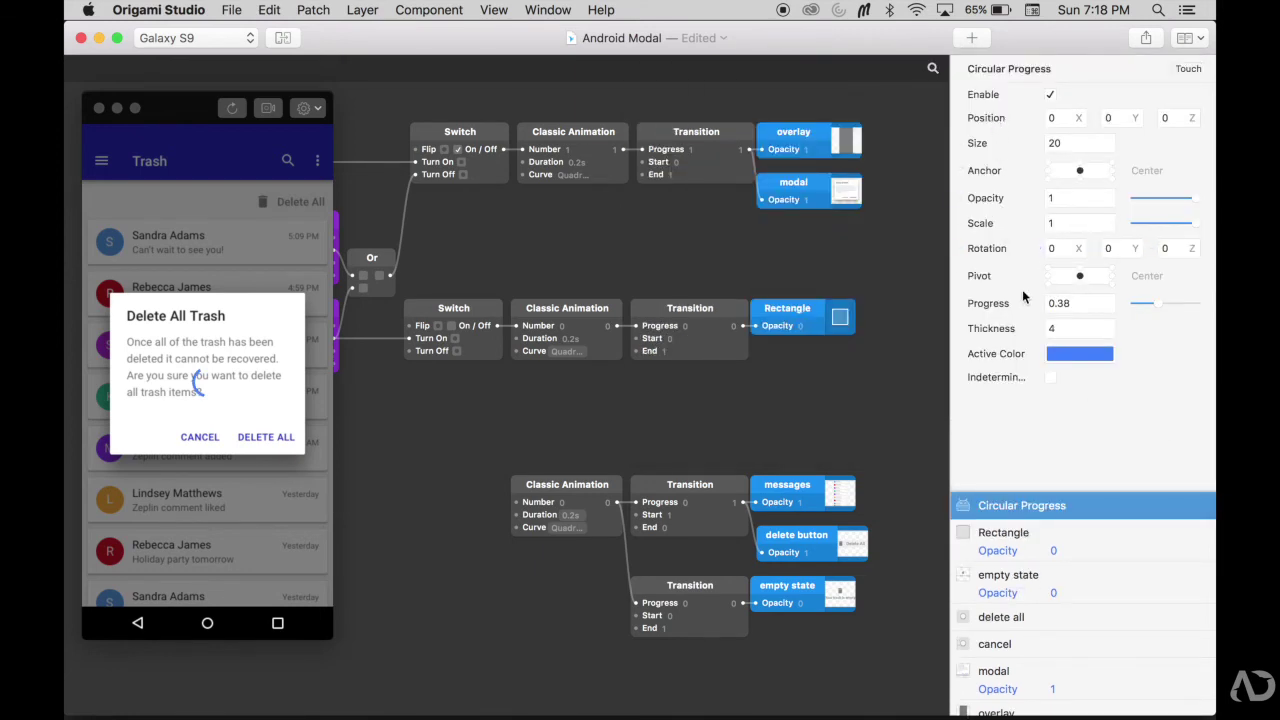
# - Set the spinner's progress to 0.45 and its active colour to 2221BC
pyautogui.moveTo(1172, 306); pyautogui.dragTo(1156, 305)
pyautogui.click(1090, 357)
pyautogui.click(988, 381)
pyautogui.write('2221BC')
pyautogui.press('Return')
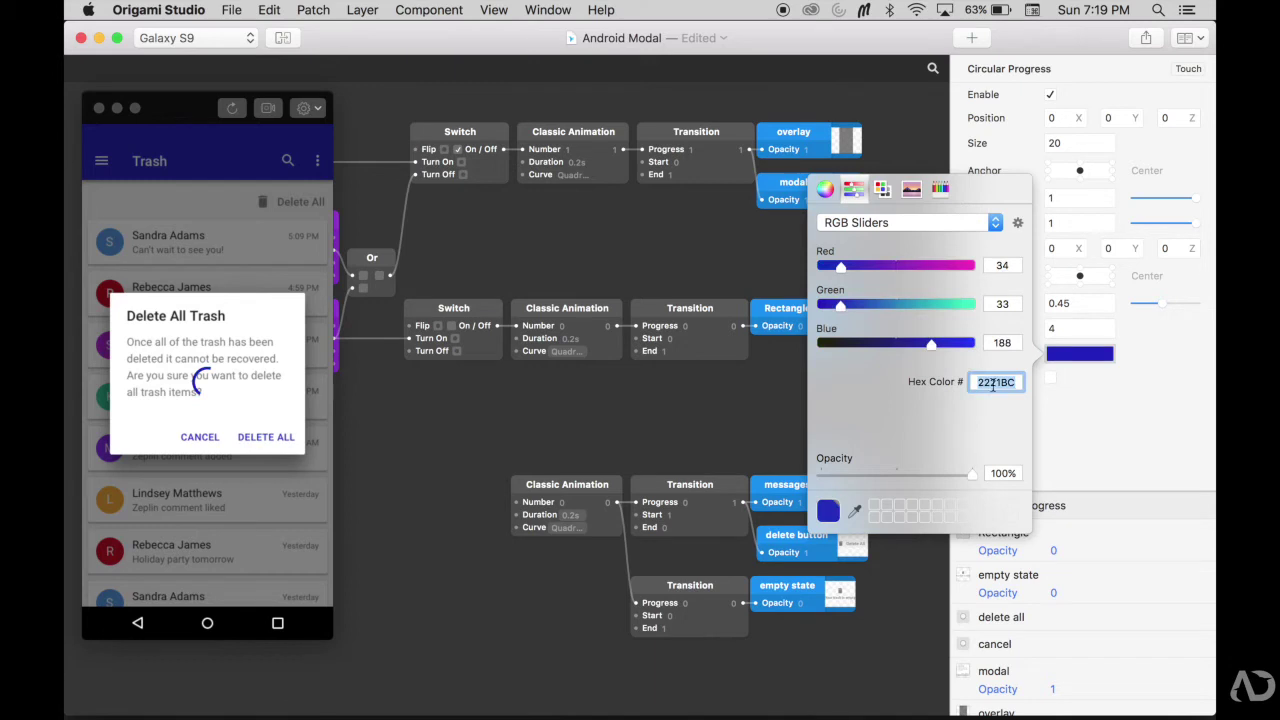
pyautogui.click(740, 378)
# - Set the spinner's thickness to 5 and make it spin indeterminately
pyautogui.click(1078, 329)
pyautogui.write('6')
pyautogui.press('Down')
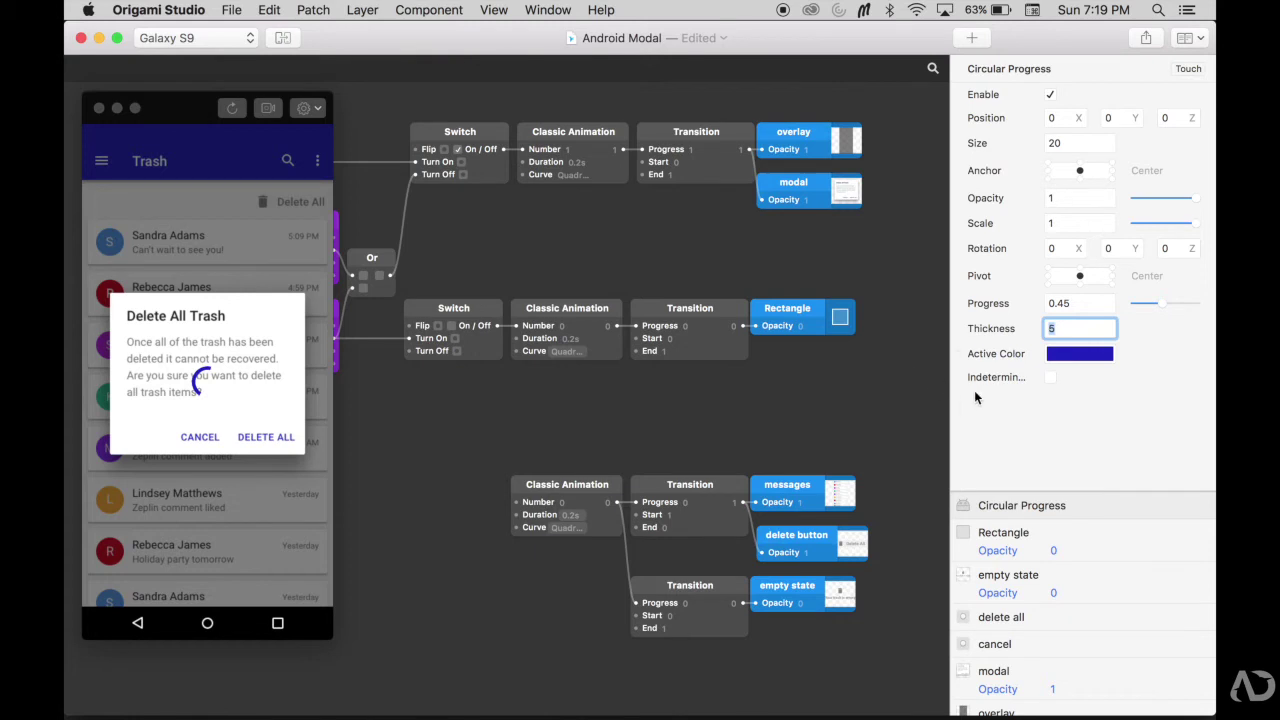
pyautogui.click(1052, 379)
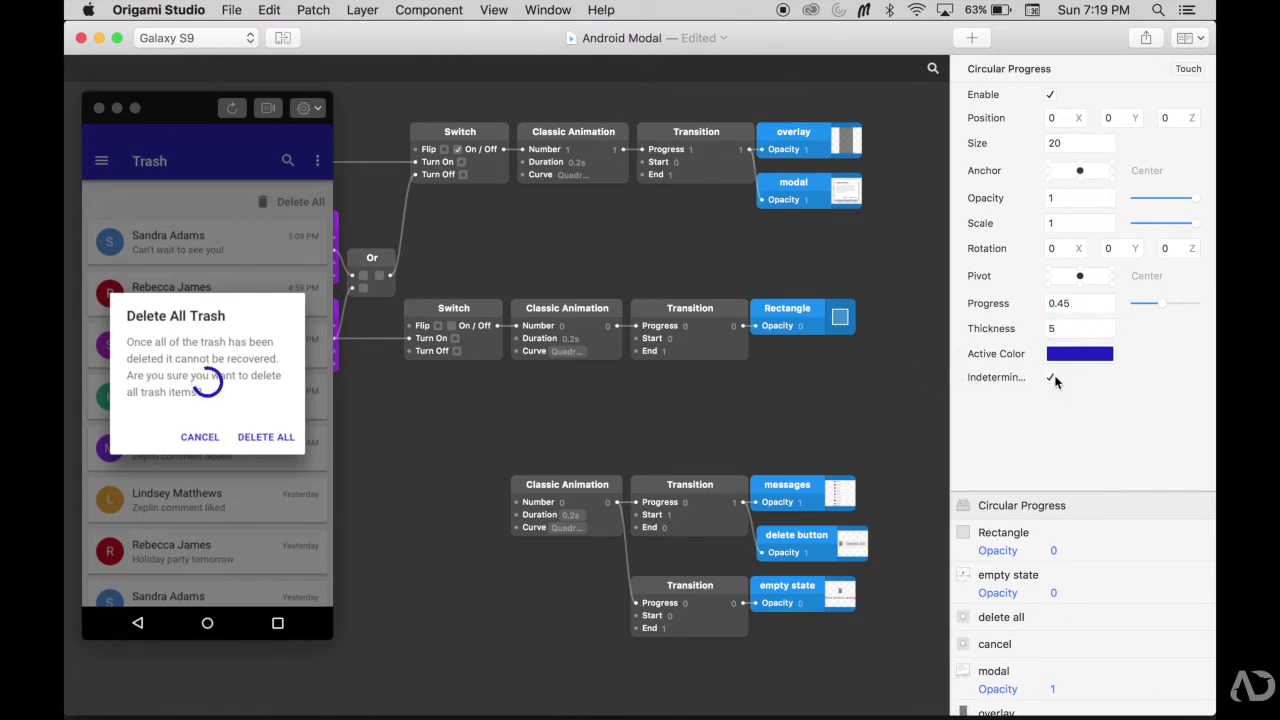
pyautogui.doubleClick(725, 403)
pyautogui.write('tran')
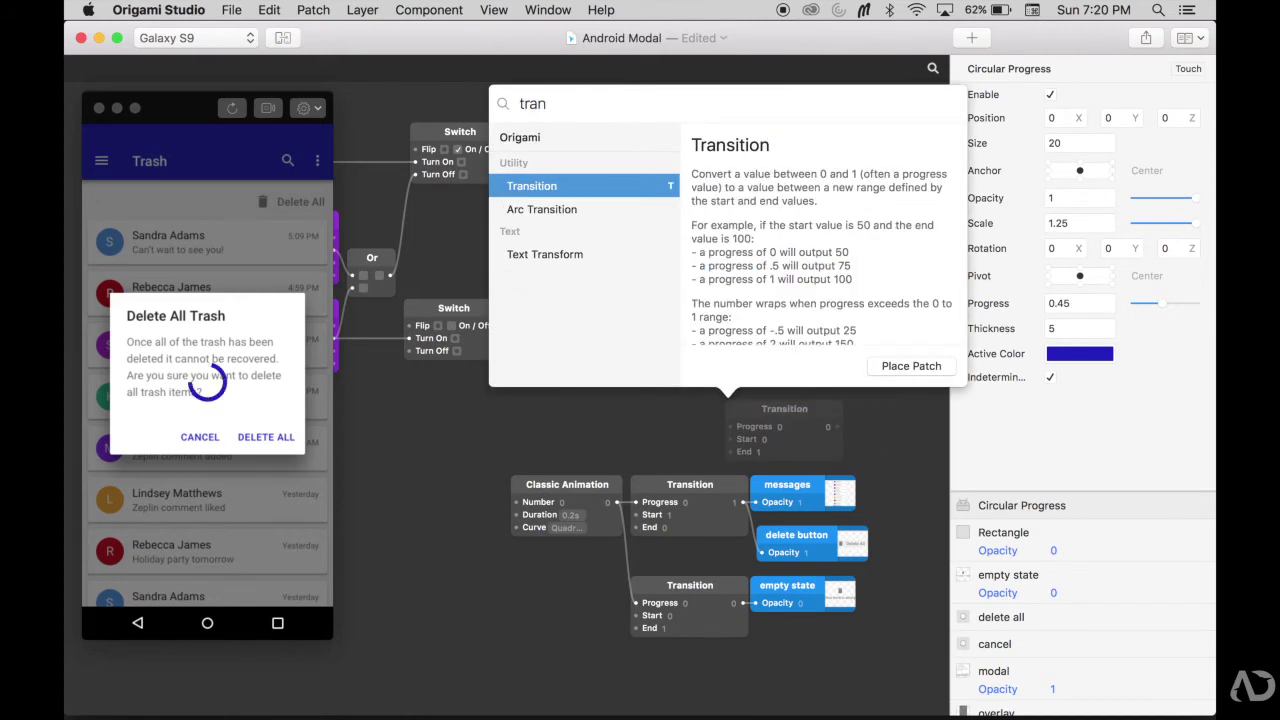
# - Place a second Transition fed by the middle Classic Animation, driving the Circular Progress Enable
pyautogui.press('Return')
pyautogui.moveTo(796, 430); pyautogui.dragTo(703, 395)
pyautogui.moveTo(607, 325); pyautogui.dragTo(642, 401)
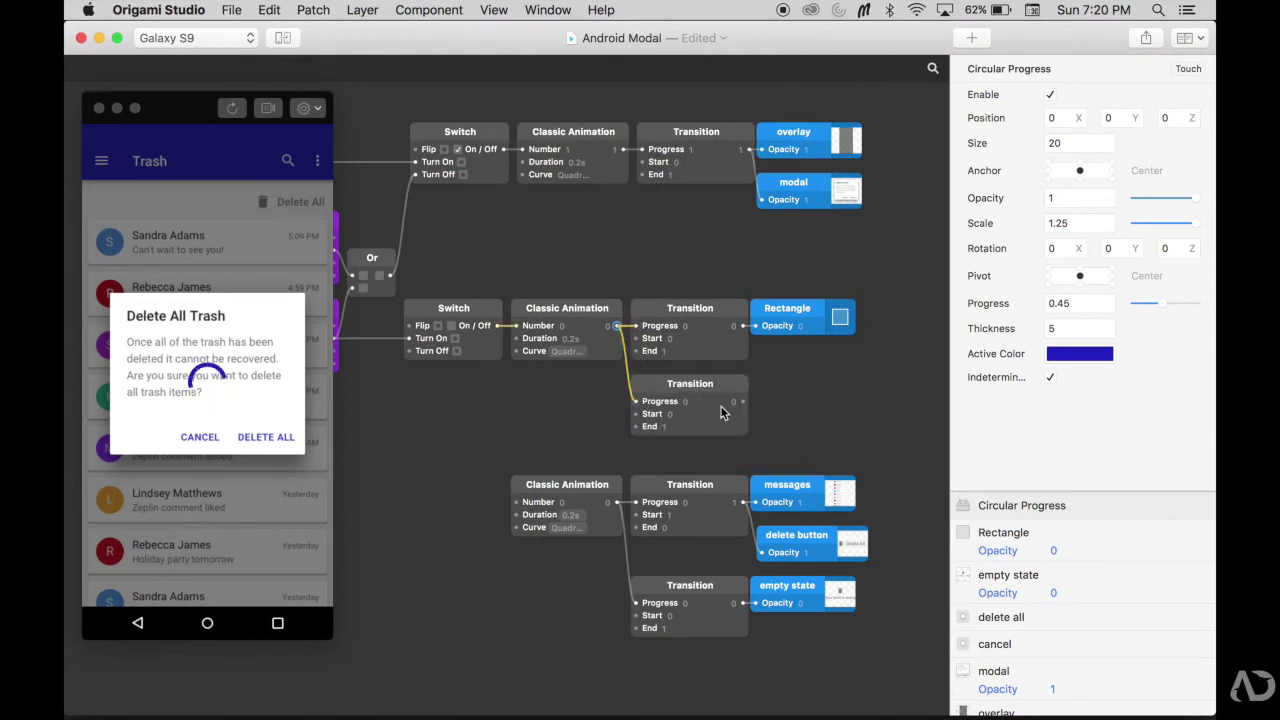
pyautogui.moveTo(749, 400); pyautogui.dragTo(963, 94)
pyautogui.hscroll(-5, 820, 257)
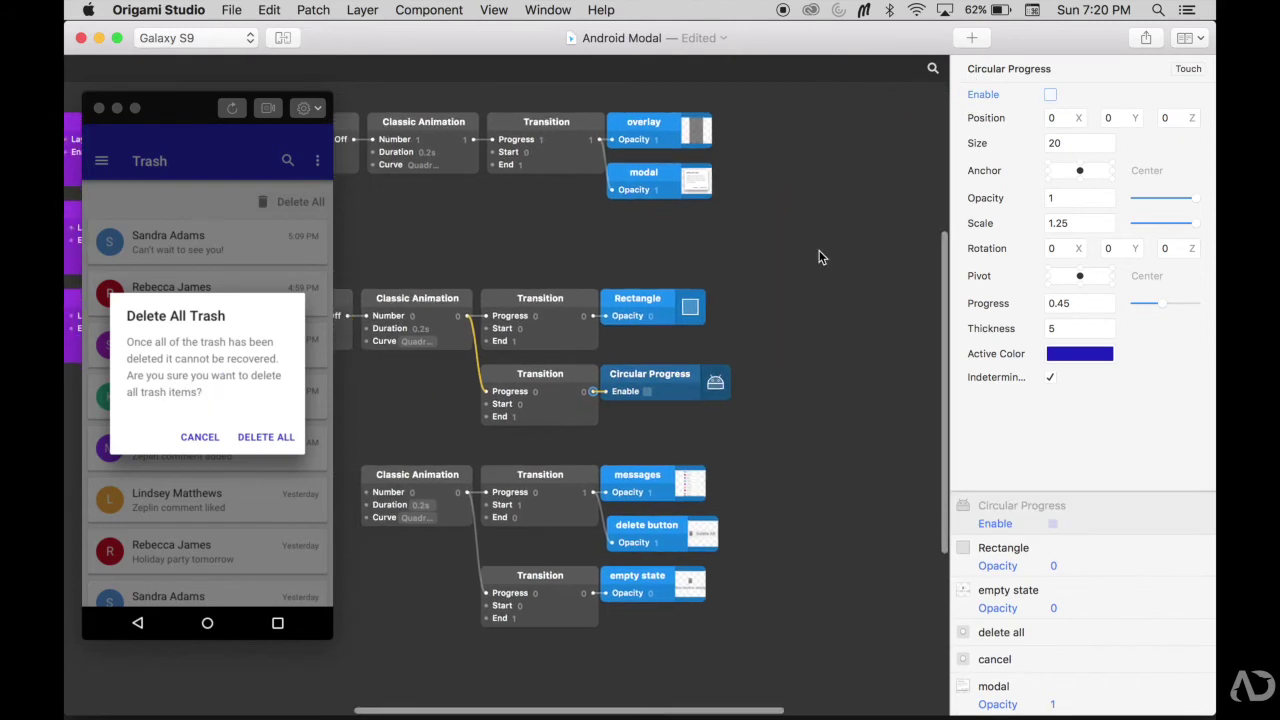
pyautogui.hscroll(-2, 820, 257)
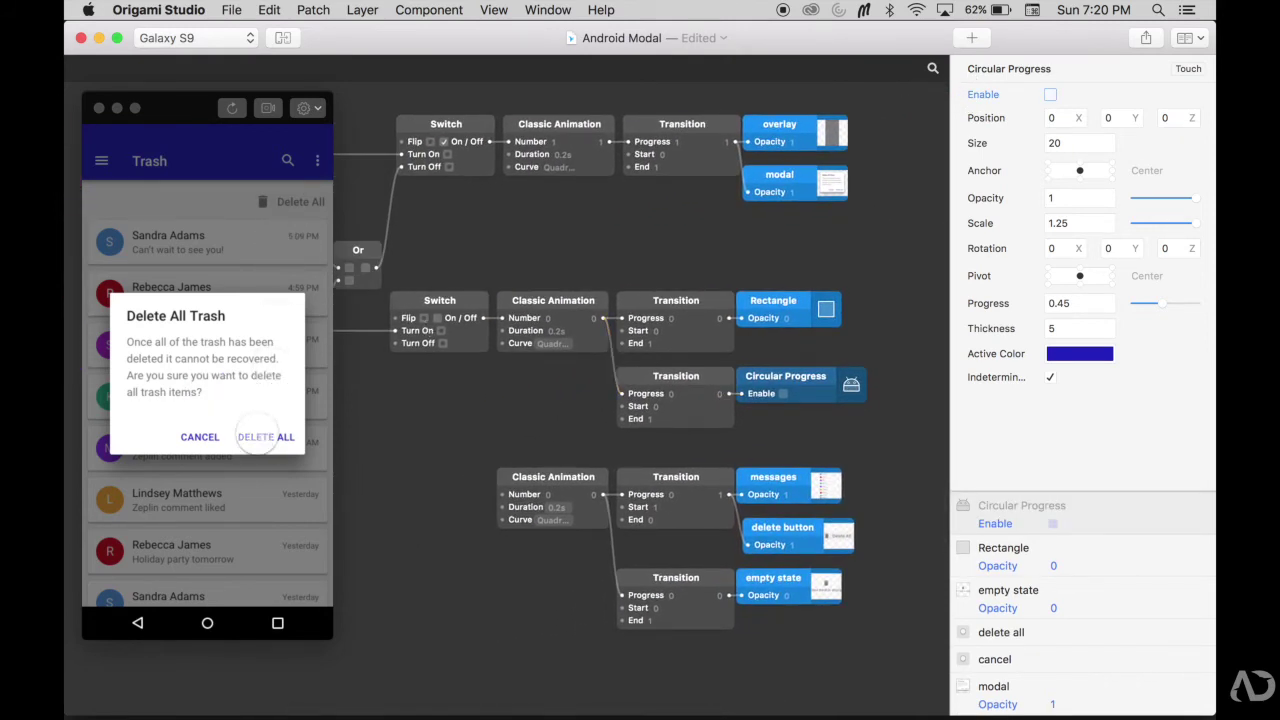
# - Detach the lower Interaction's tap from the Or patch and delete the Or patch
pyautogui.click(265, 437)
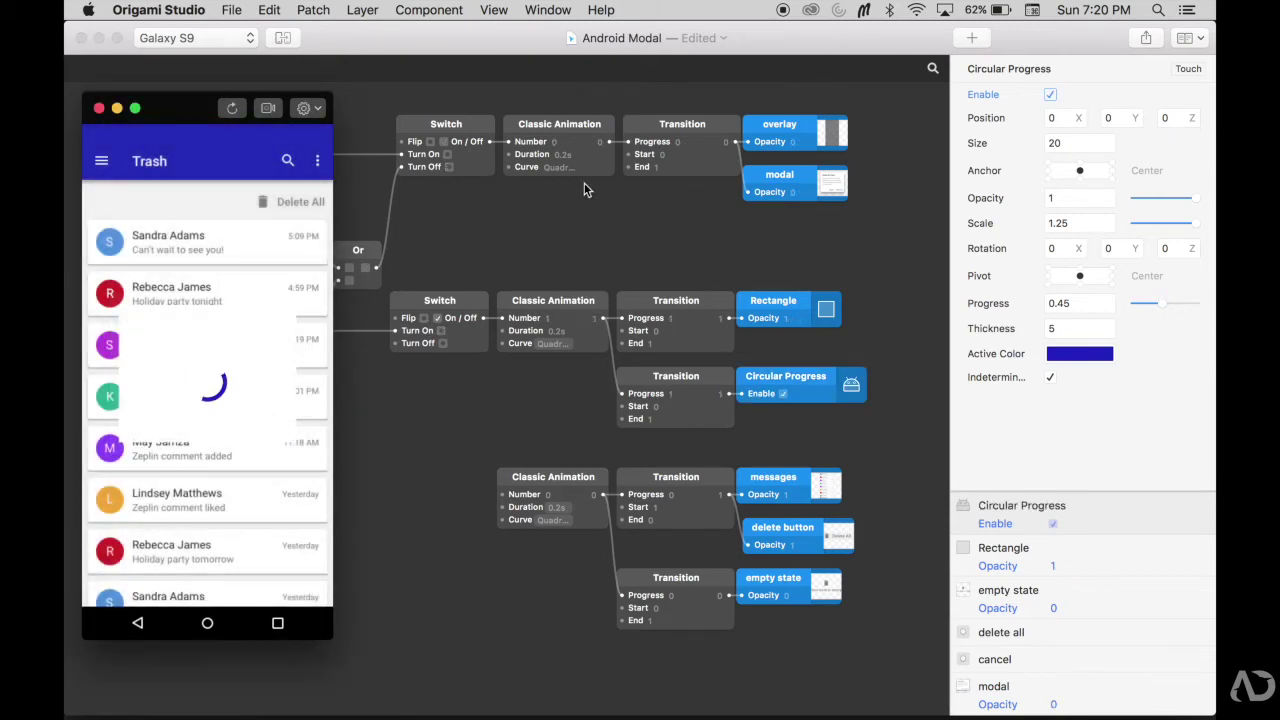
pyautogui.hscroll(-5, 553, 181)
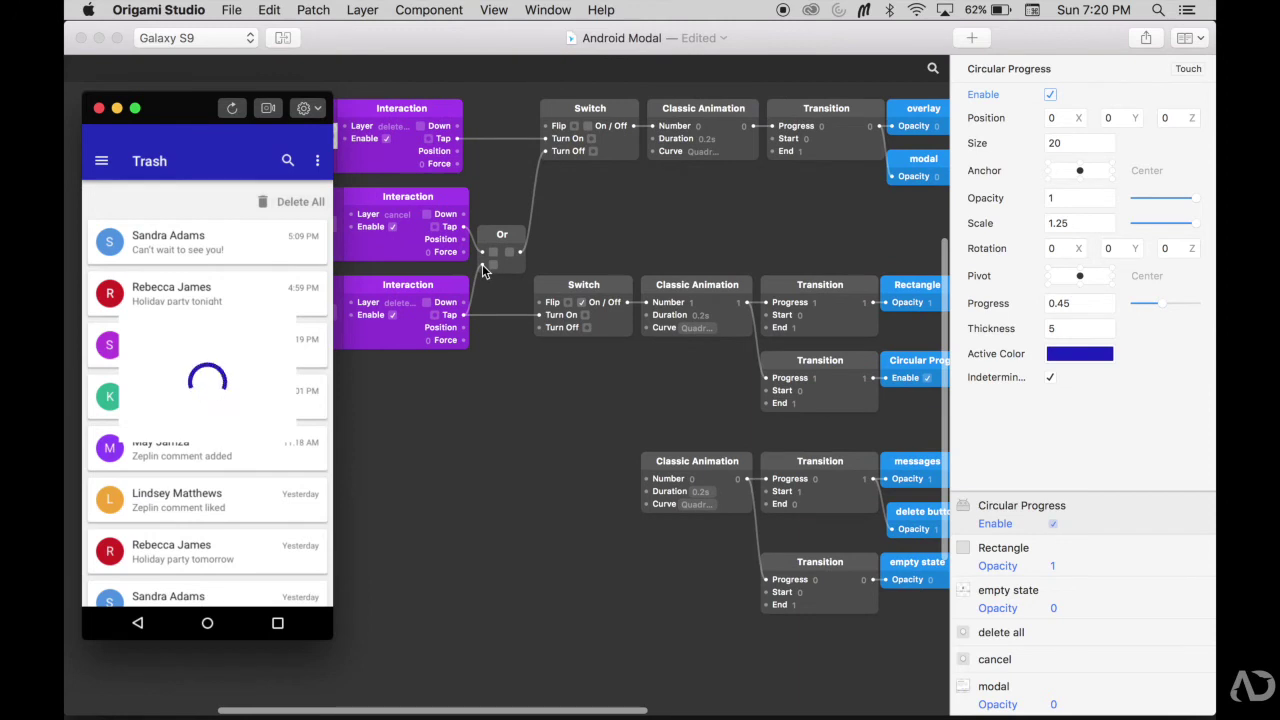
pyautogui.moveTo(482, 264); pyautogui.dragTo(472, 284)
pyautogui.moveTo(504, 238); pyautogui.dragTo(545, 151)
pyautogui.press('BackSpace')
# - Restart the preview and confirm Delete All to see the white card with spinner
pyautogui.scroll(2, 580, 185)
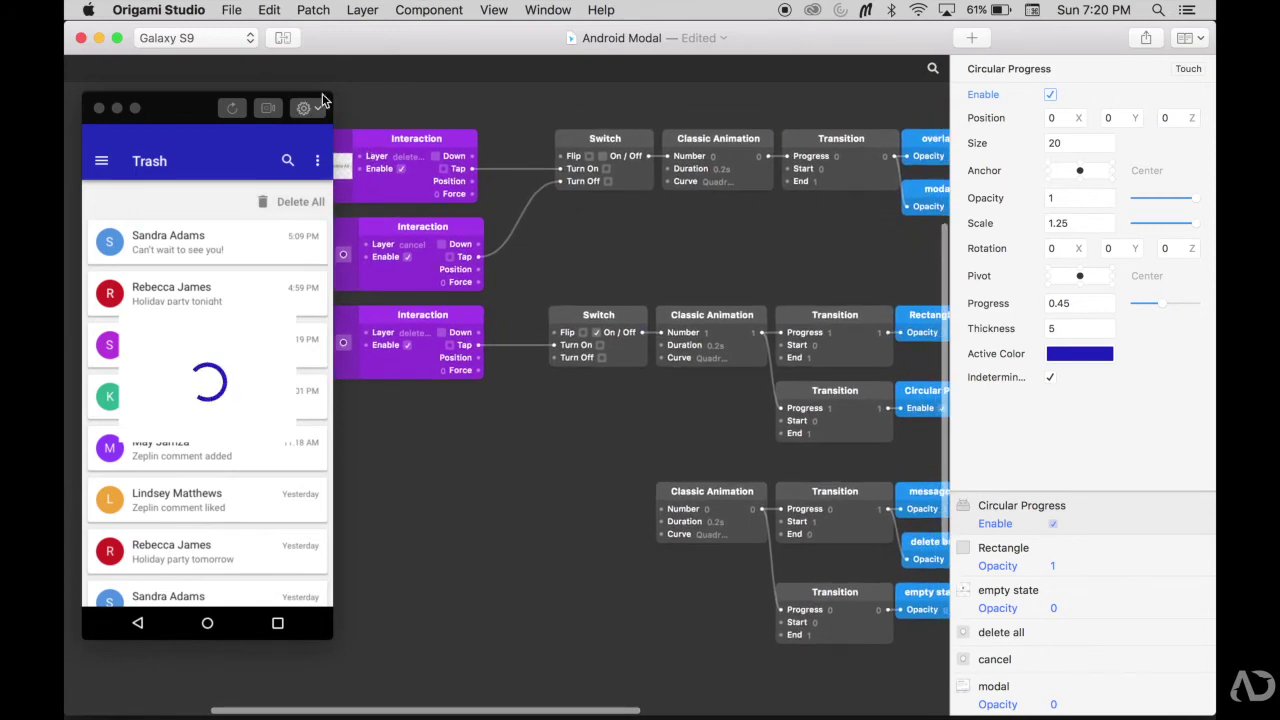
pyautogui.click(231, 107)
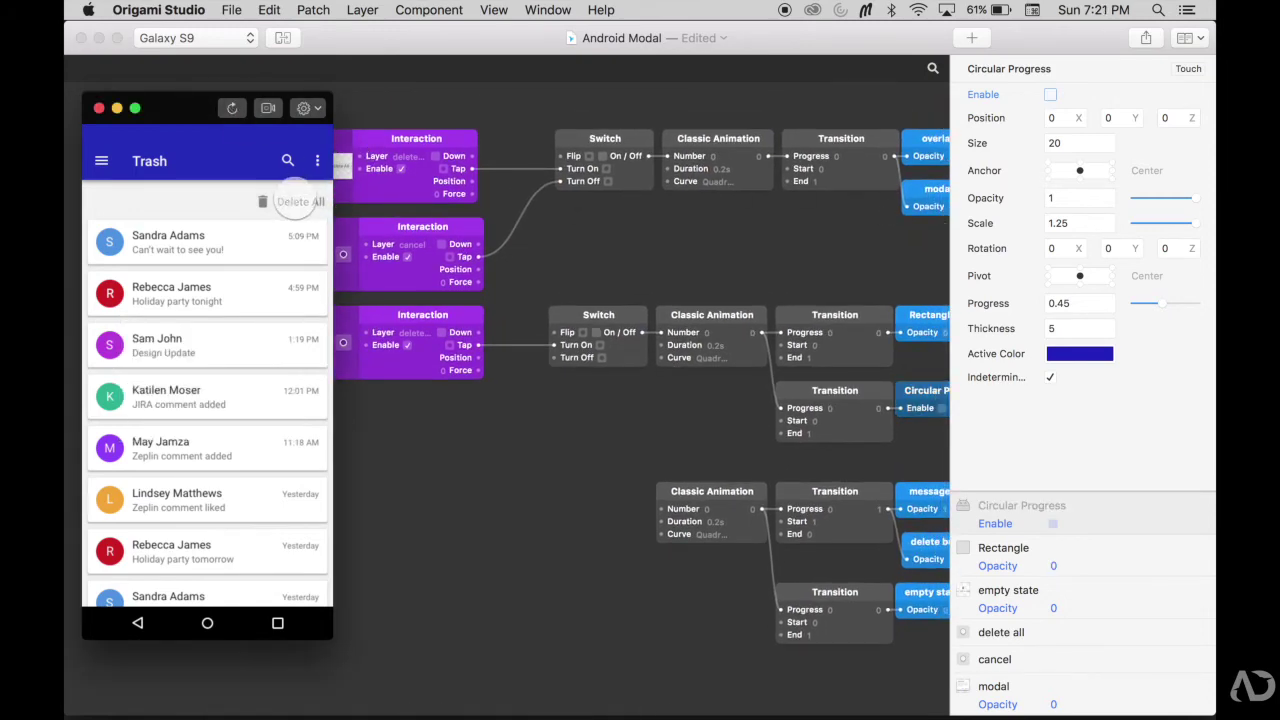
pyautogui.click(295, 200)
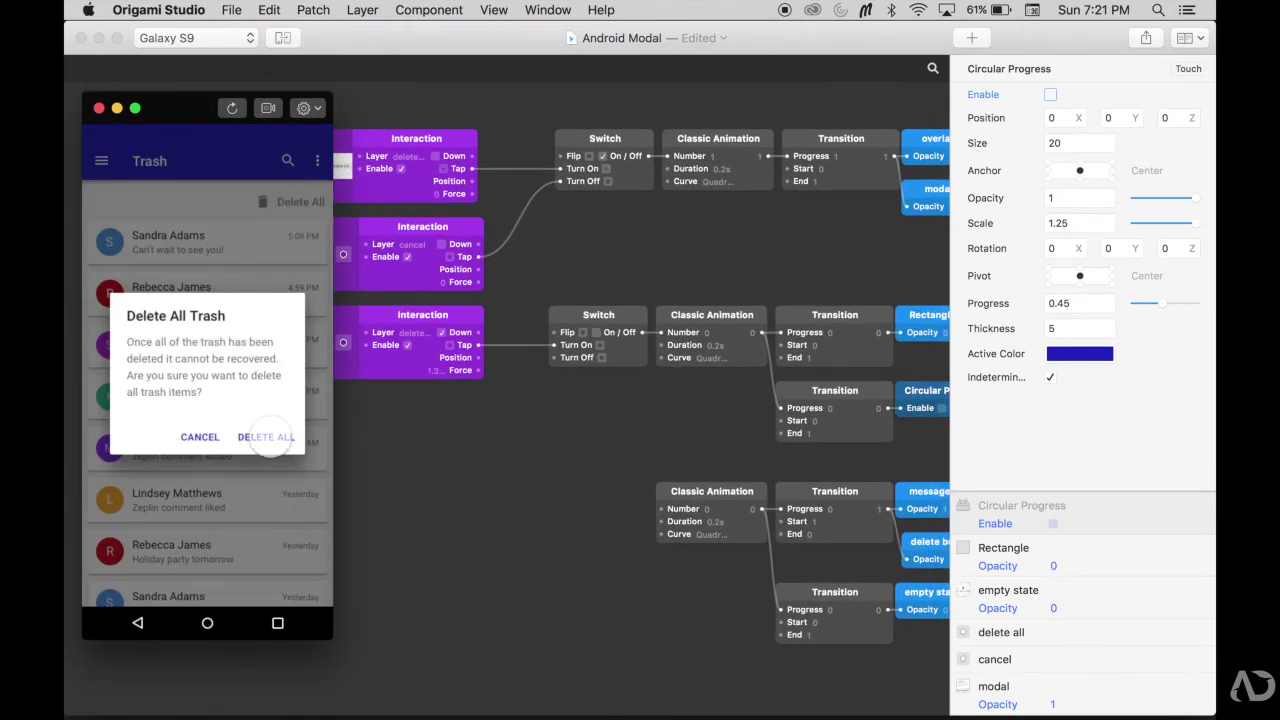
pyautogui.click(268, 437)
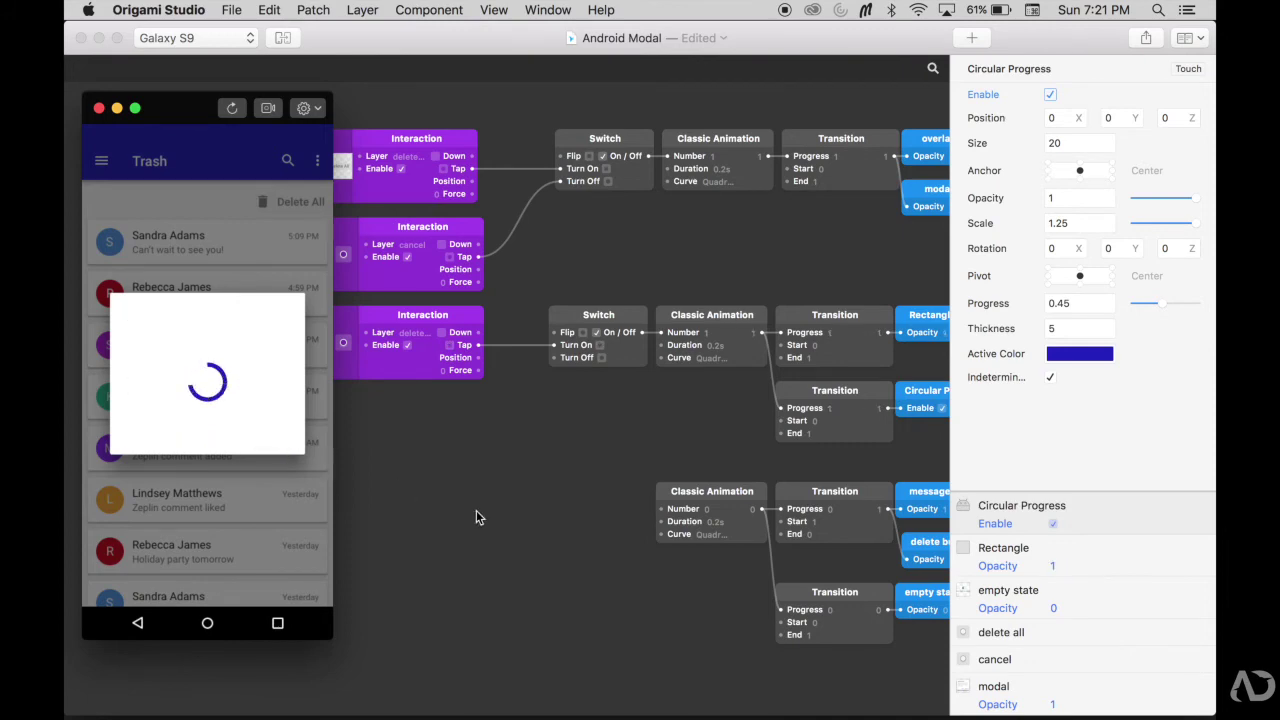
pyautogui.hscroll(3, 476, 517)
pyautogui.hscroll(3, 476, 517)
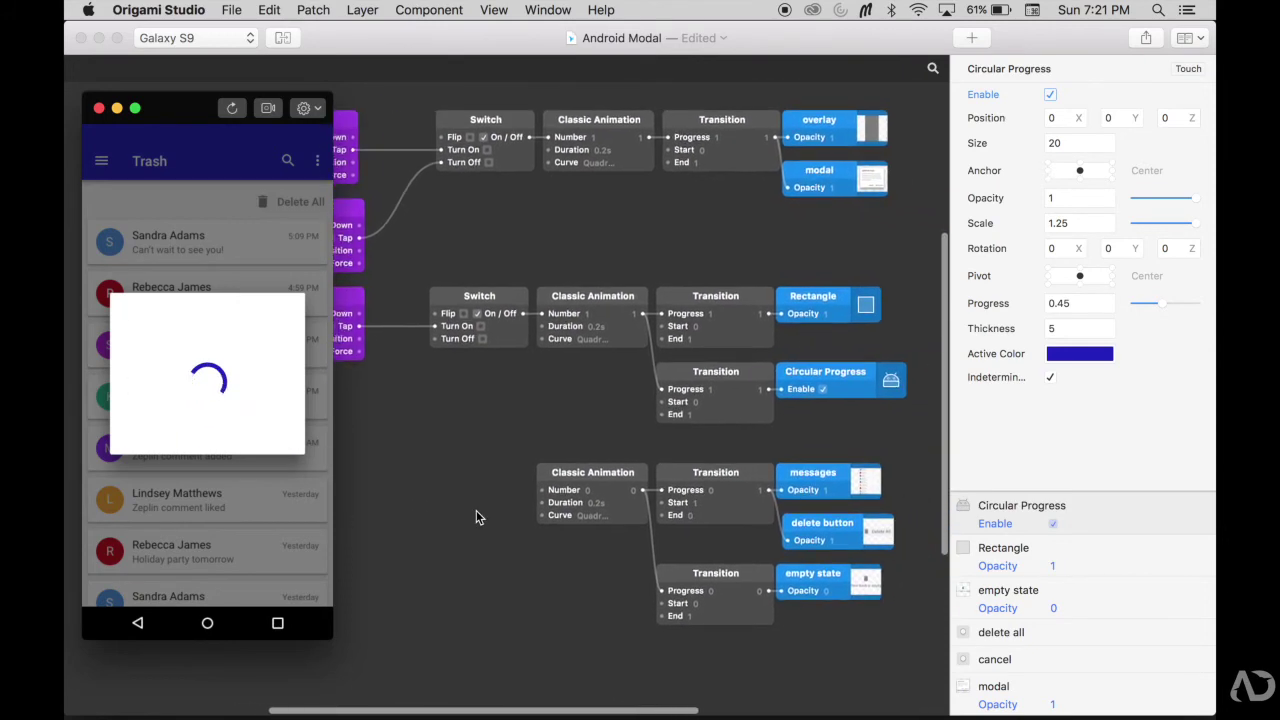
# - Add a Wait patch with a 2s duration beside the animations
pyautogui.doubleClick(476, 517)
pyautogui.write('wait')
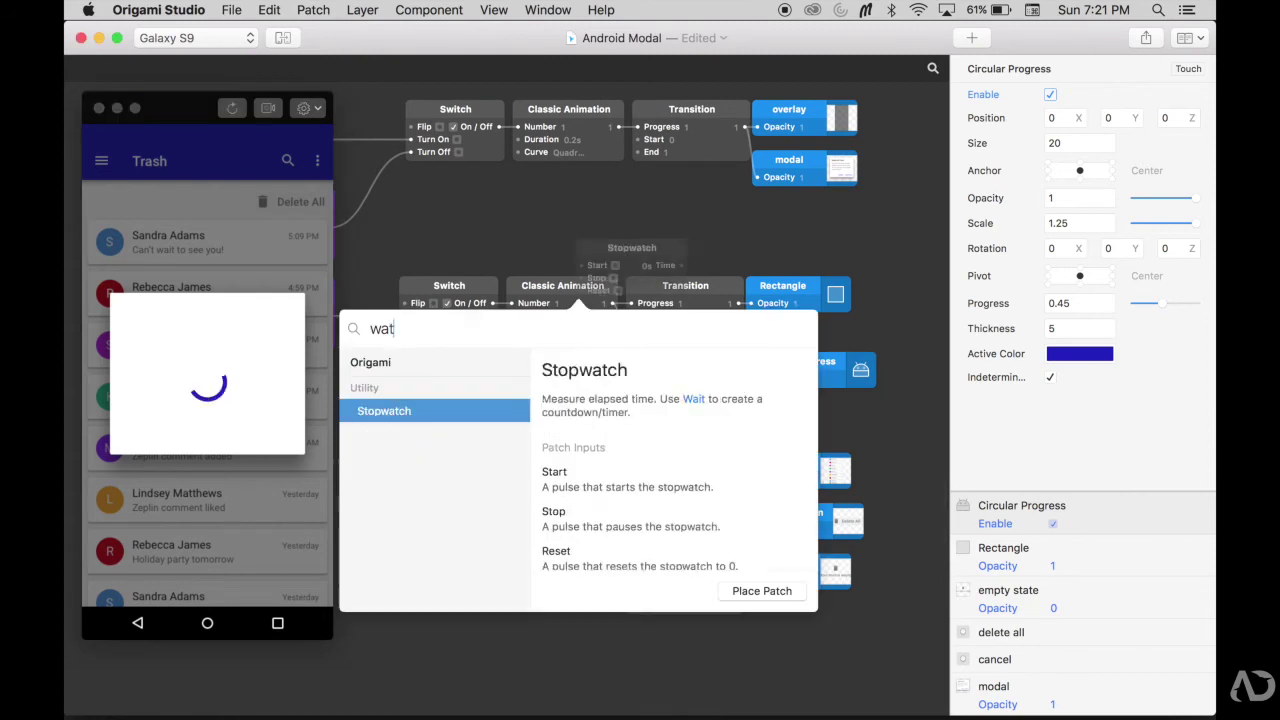
pyautogui.press('Return')
pyautogui.moveTo(657, 215); pyautogui.dragTo(677, 166)
pyautogui.doubleClick(648, 228)
pyautogui.write('2')
pyautogui.press('Return')
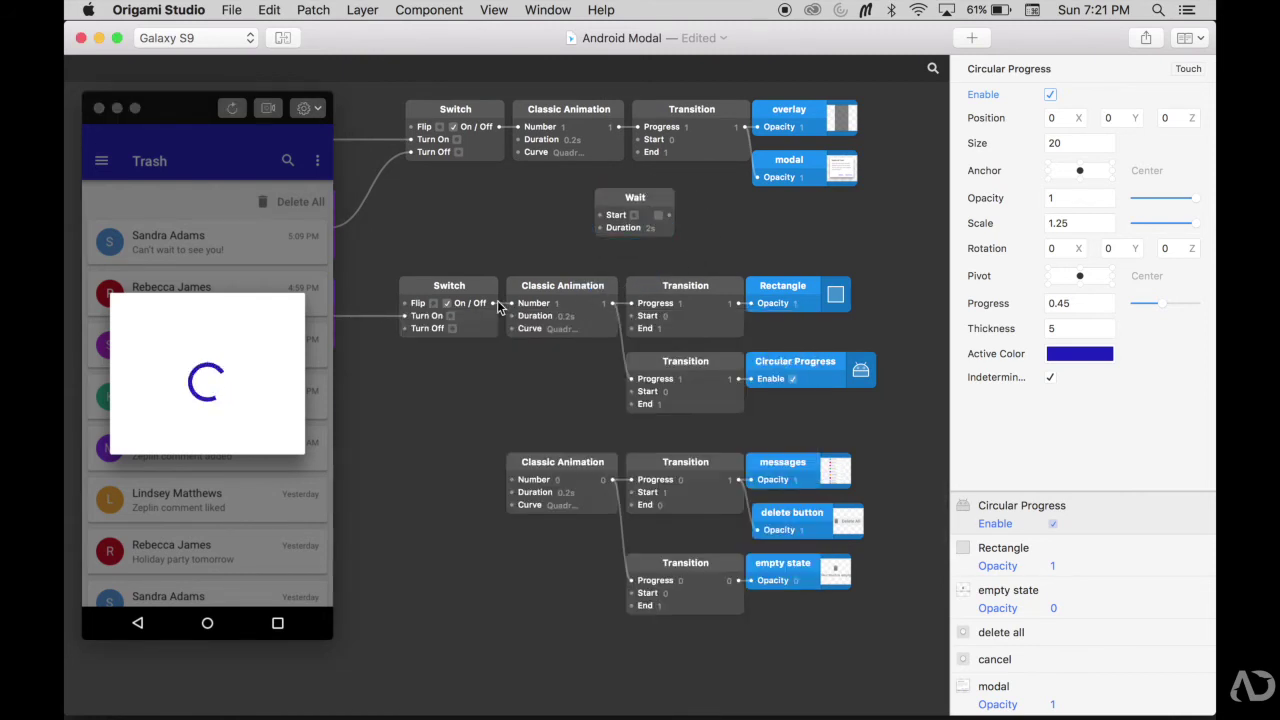
# - Wire the middle animation into Wait's Start and Wait's output to the spinner Switch's Turn Off
pyautogui.moveTo(614, 303); pyautogui.dragTo(412, 152)
pyautogui.moveTo(496, 208); pyautogui.dragTo(512, 481)
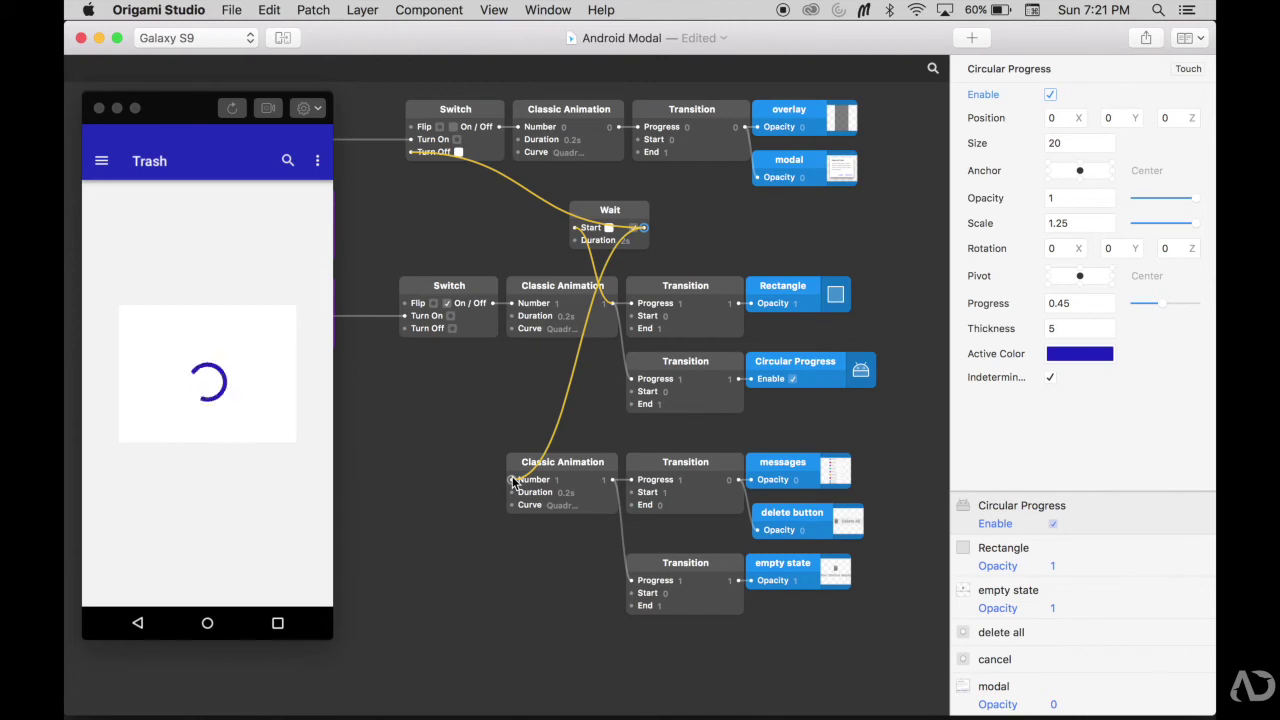
pyautogui.moveTo(645, 228); pyautogui.dragTo(408, 333)
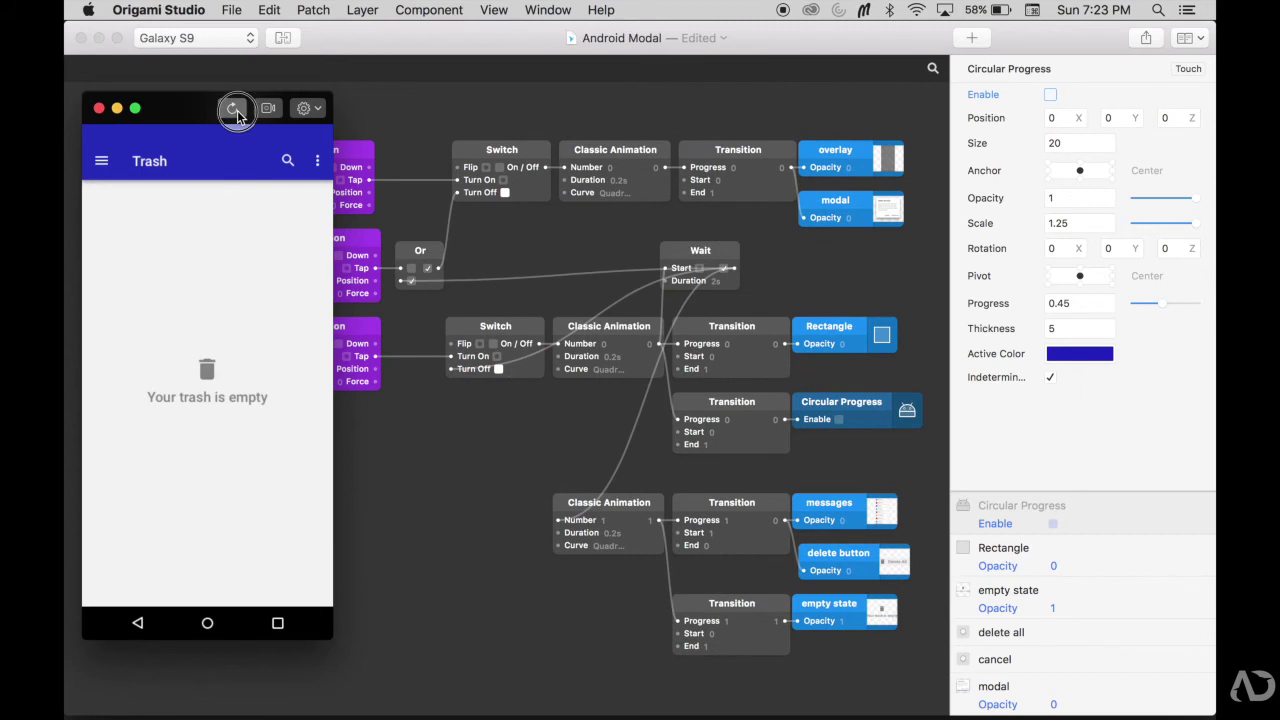
# - Replay Delete All from a restarted preview, then nudge the Wait patch slightly right
pyautogui.click(232, 108)
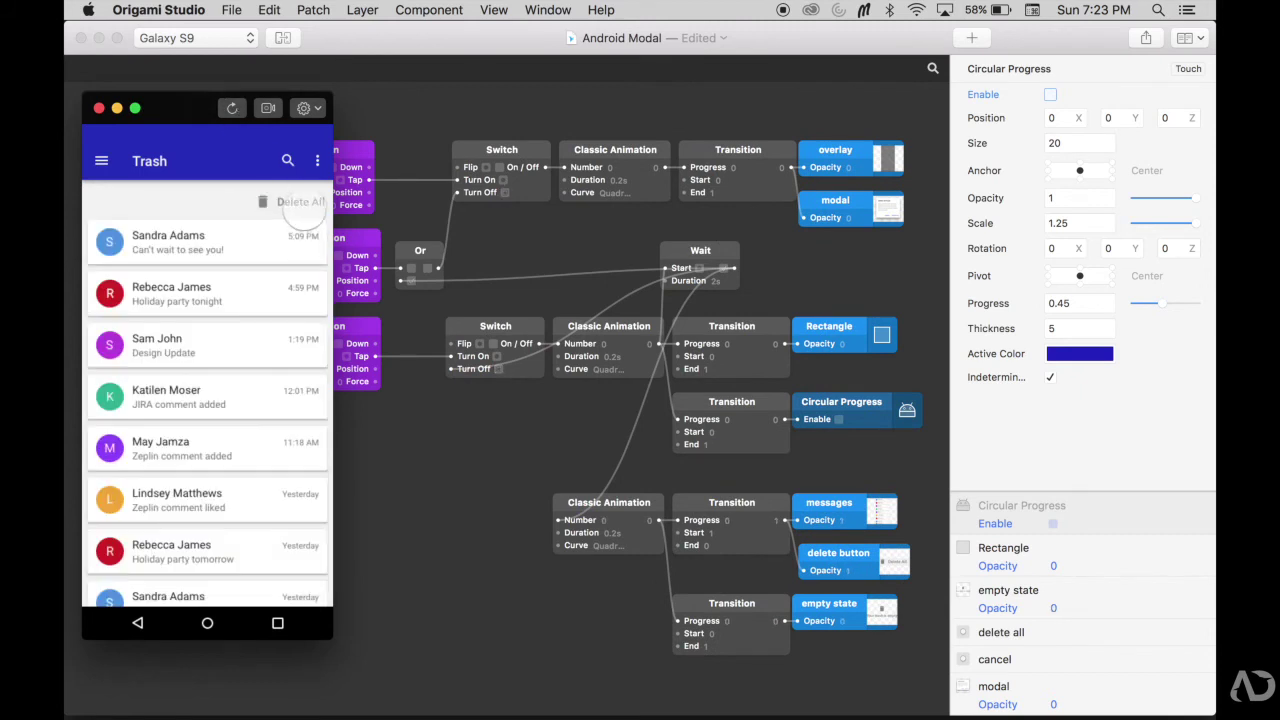
pyautogui.click(300, 203)
pyautogui.click(268, 436)
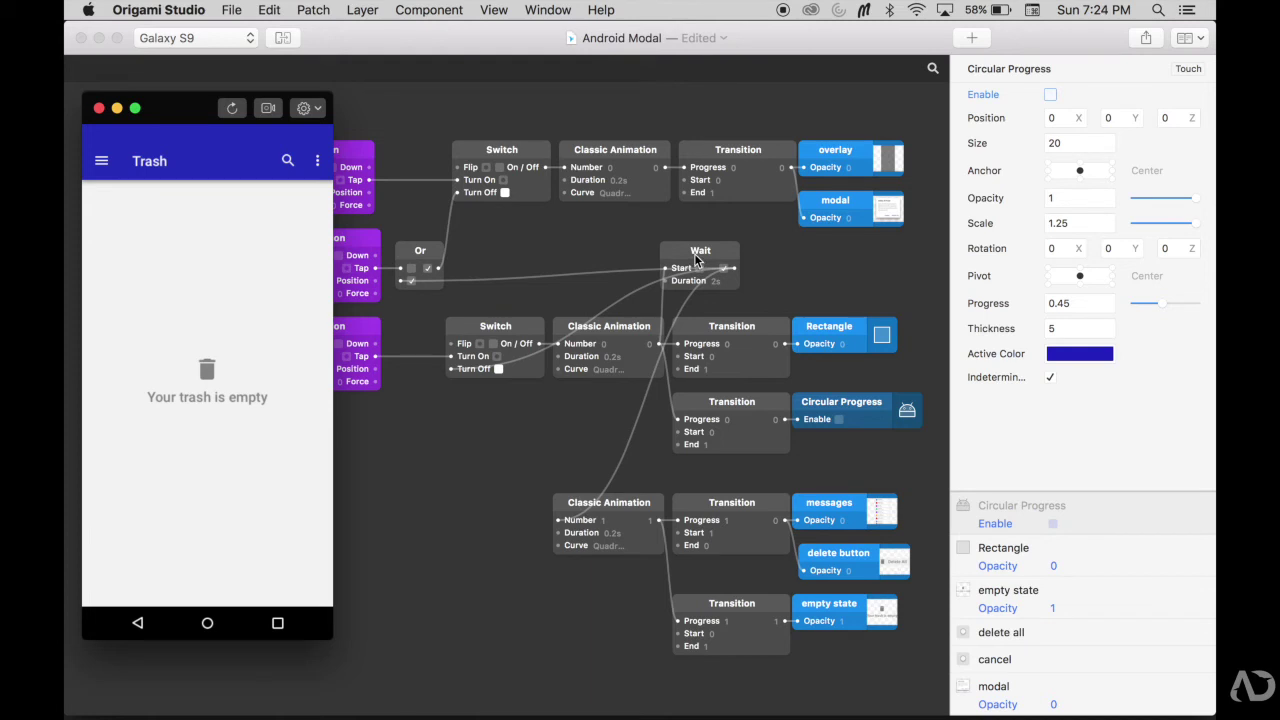
pyautogui.moveTo(697, 260); pyautogui.dragTo(712, 260)
pyautogui.click(661, 254)
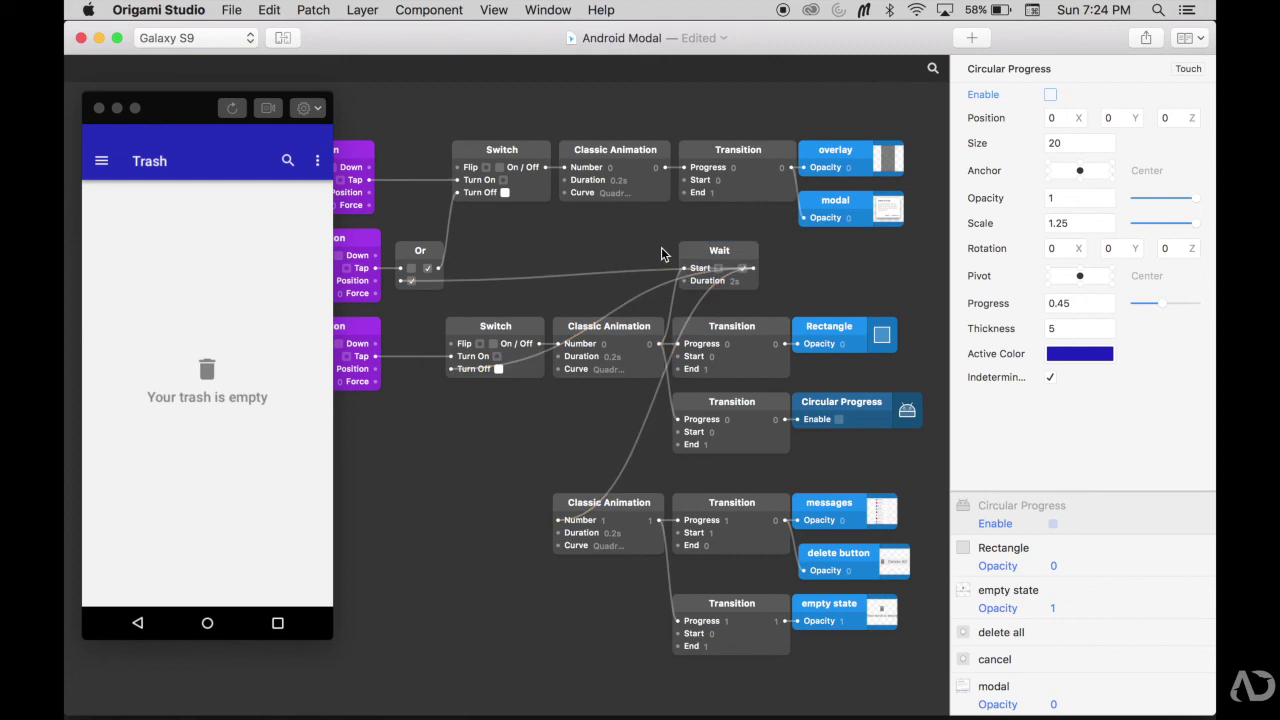
# - Add a Switch patch left of the lower Classic Animation and wire the Wait output into its Flip
pyautogui.doubleClick(465, 564)
pyautogui.write('swi')
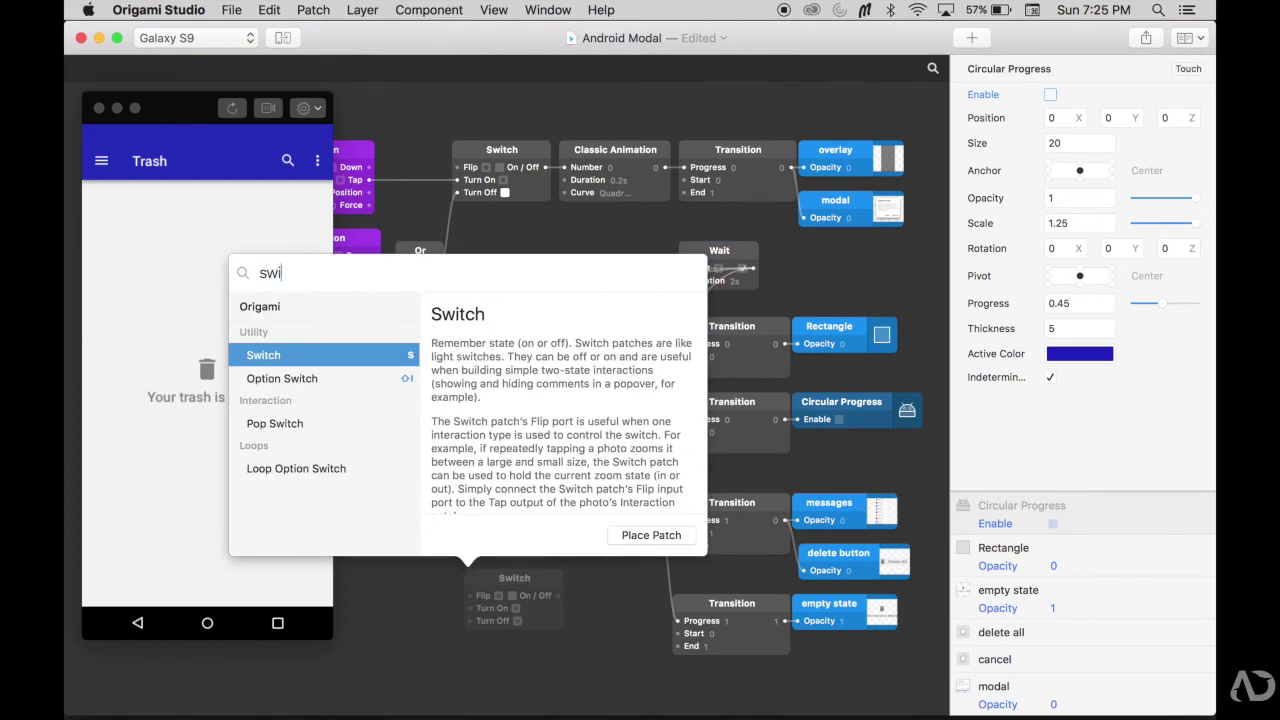
pyautogui.press('Return')
pyautogui.moveTo(519, 573); pyautogui.dragTo(502, 507)
pyautogui.moveTo(753, 268); pyautogui.dragTo(447, 520)
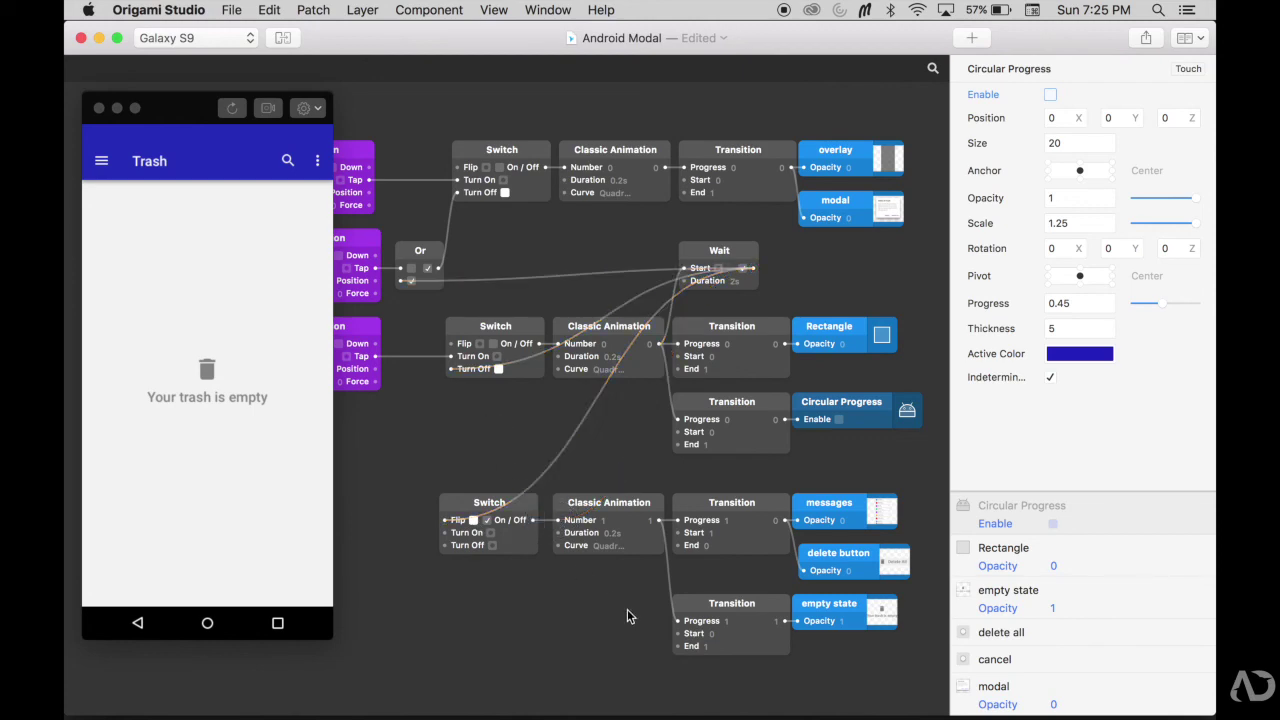
# - Restart the preview and run Delete All twice, confirming each time to reach the empty-trash screen
pyautogui.click(232, 108)
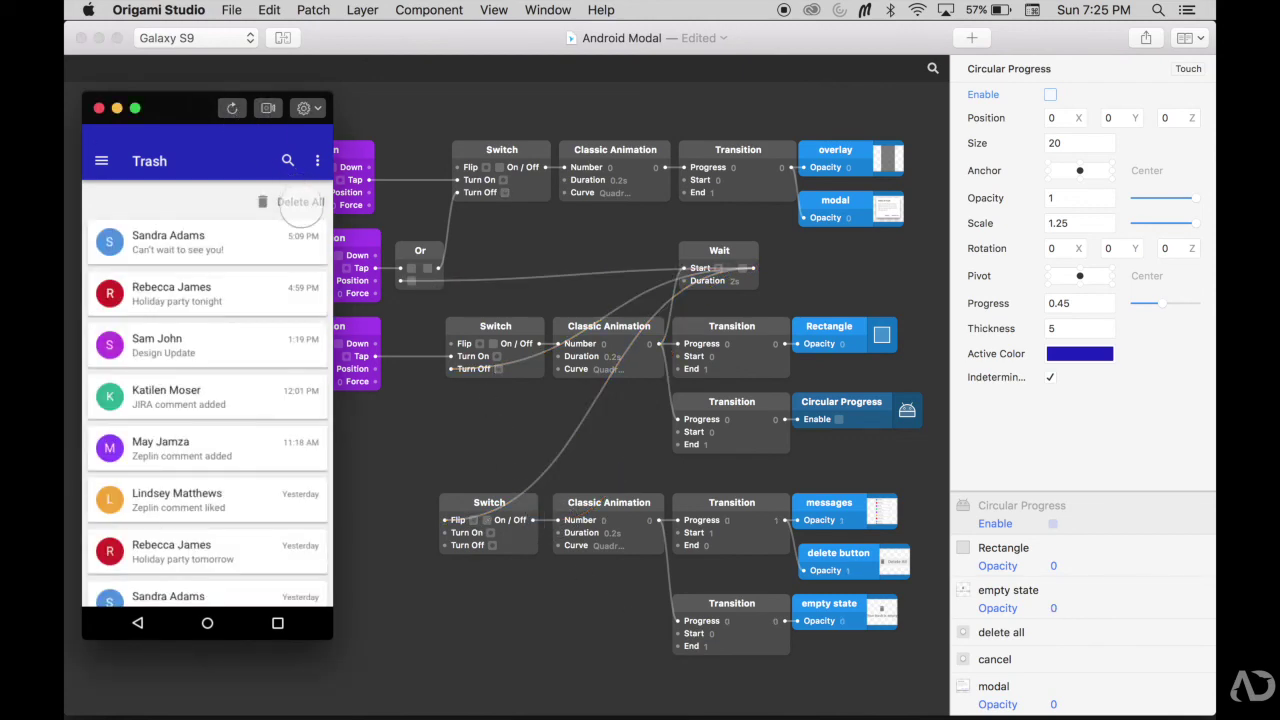
pyautogui.click(300, 204)
pyautogui.click(264, 437)
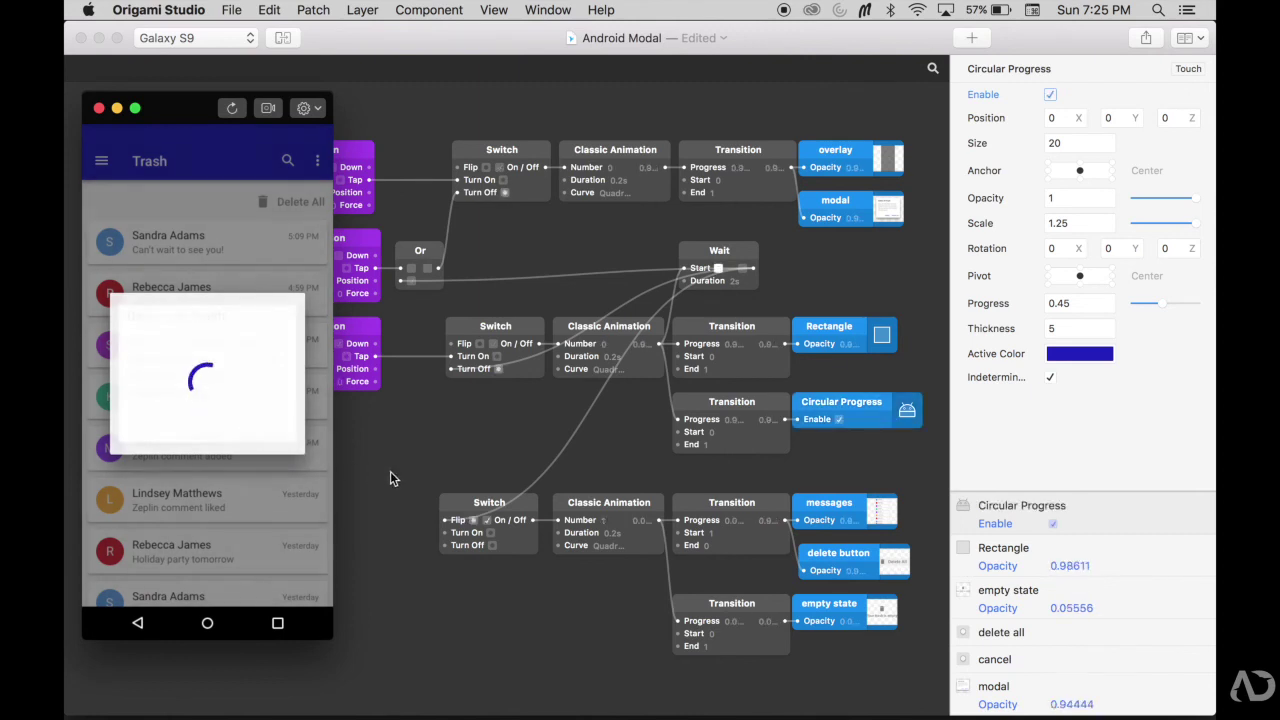
pyautogui.click(232, 108)
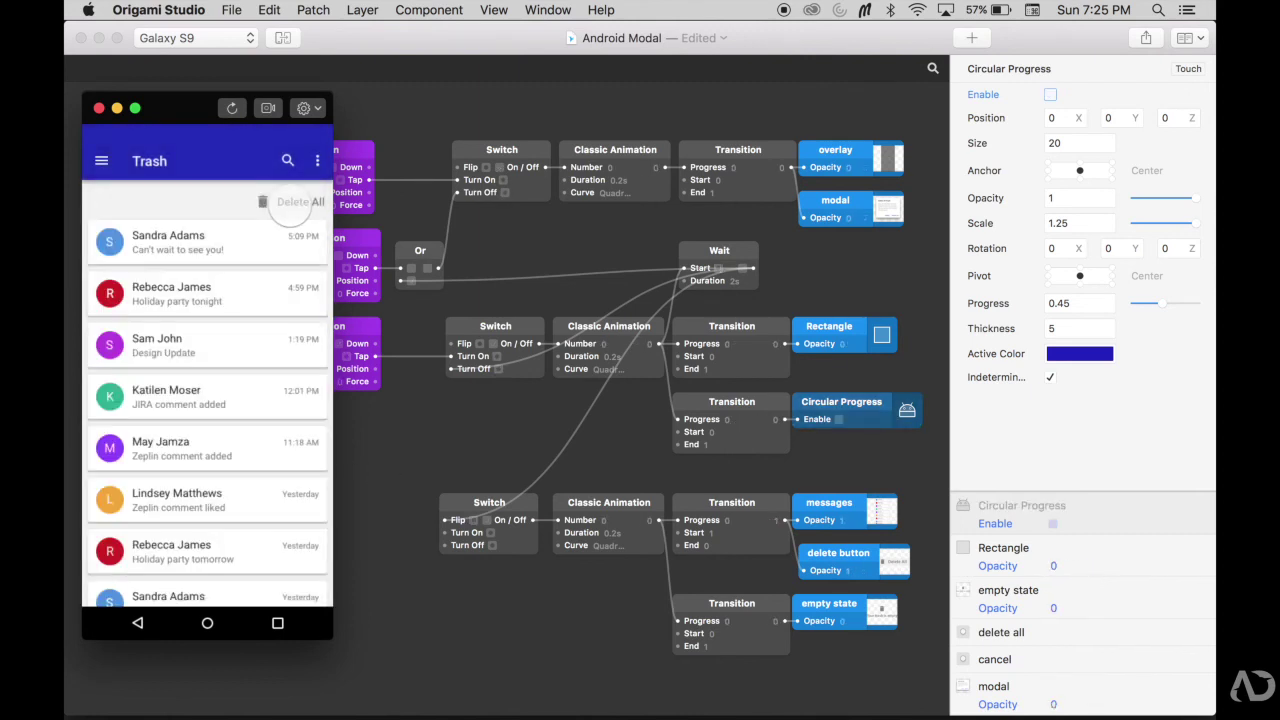
pyautogui.click(300, 201)
pyautogui.click(265, 437)
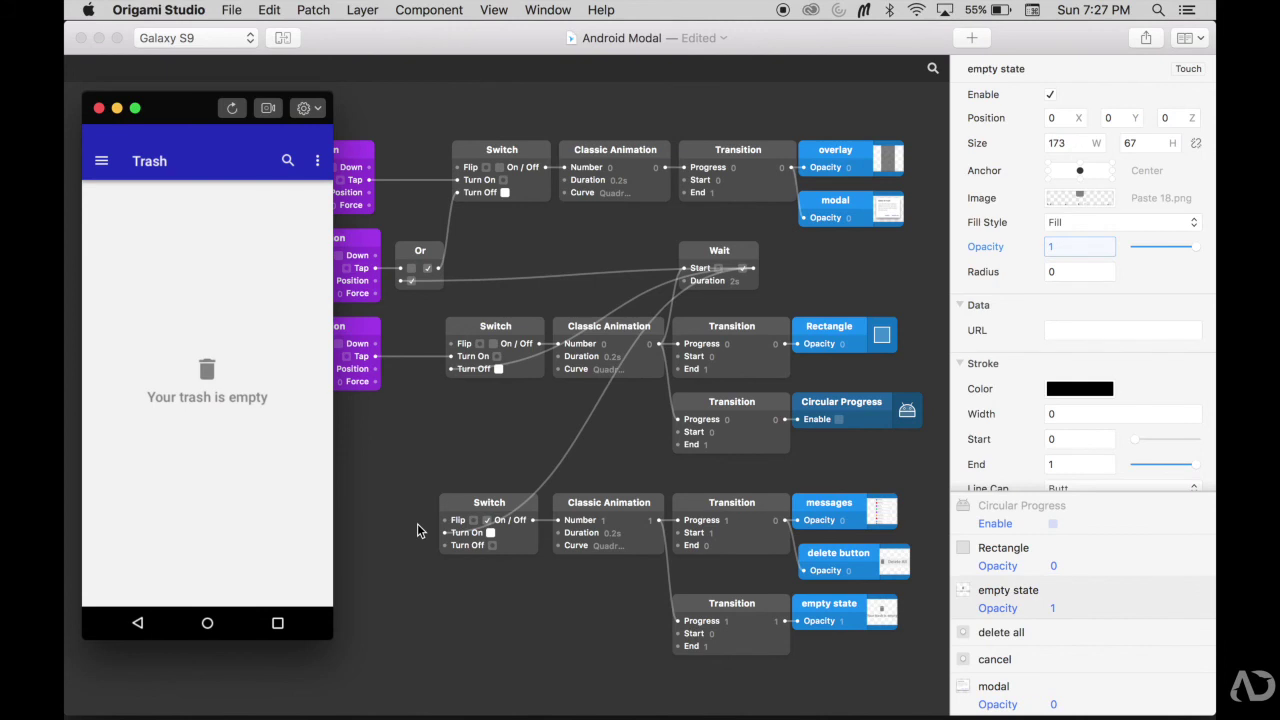
# - Set the Wait patch duration to 3 seconds
pyautogui.click(733, 281)
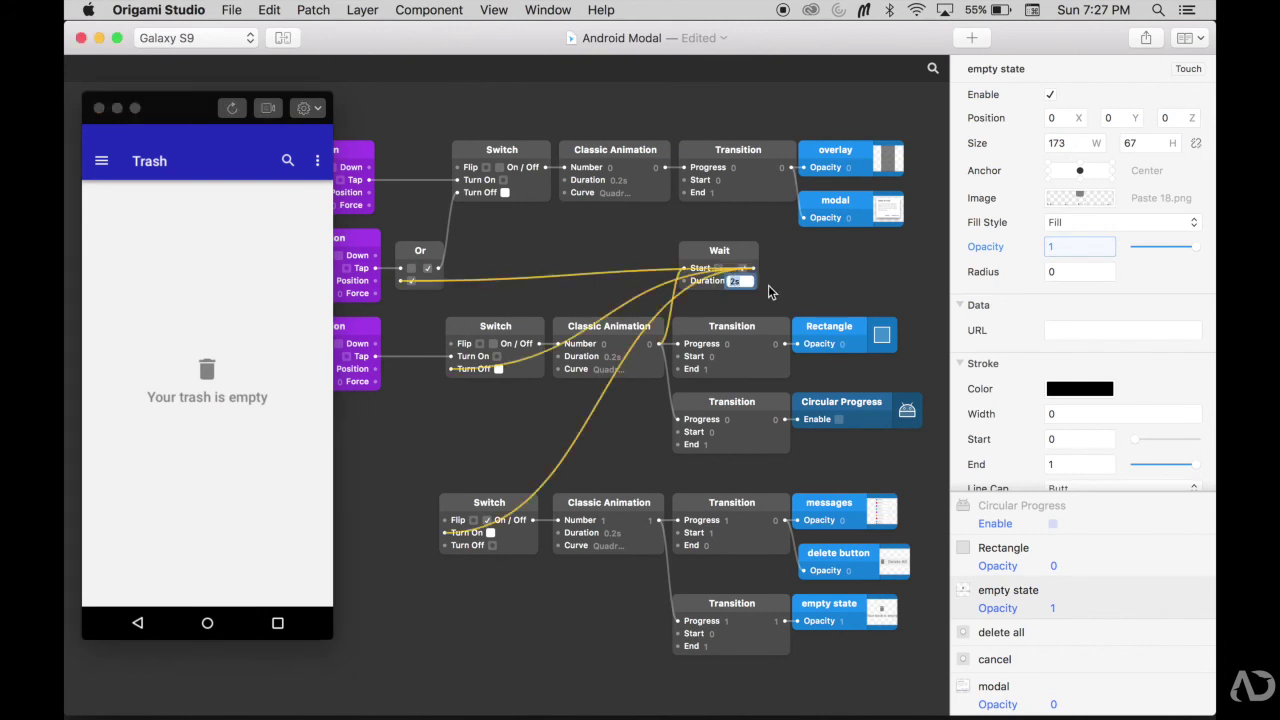
pyautogui.write('3')
pyautogui.press('Return')
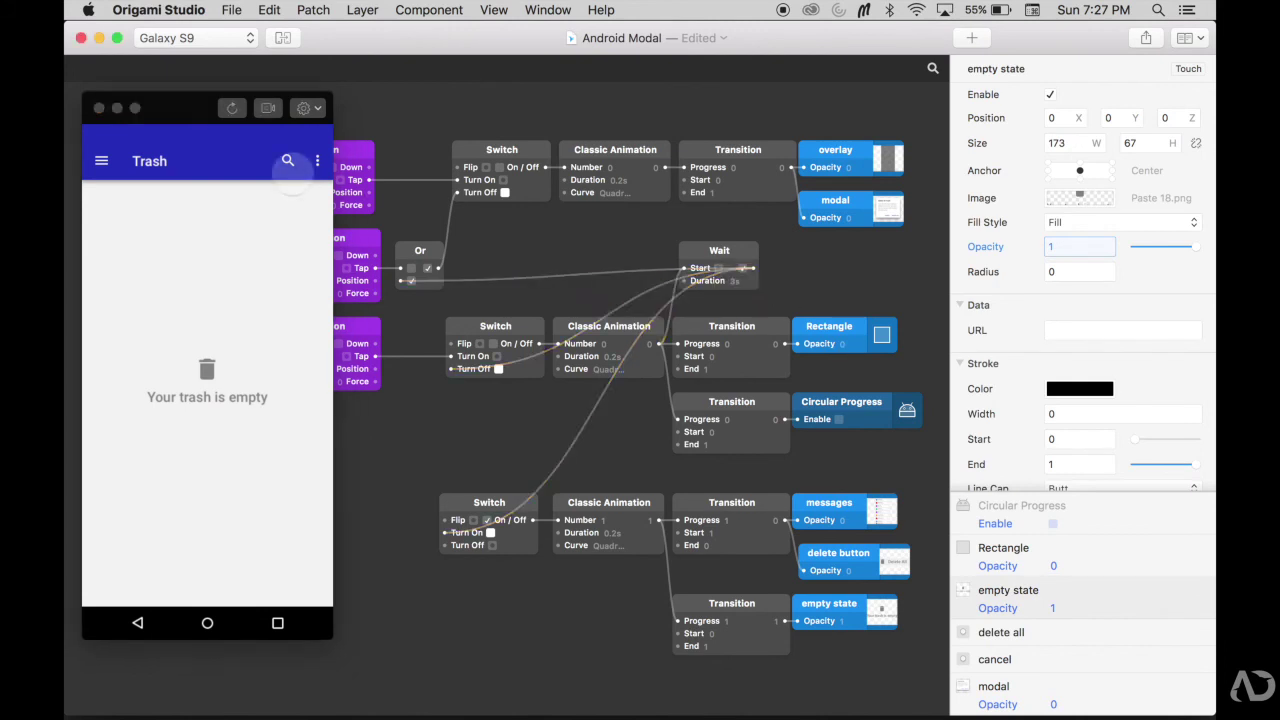
# - Restart the preview and confirm DELETE ALL to bring up the white loading card with its spinner
pyautogui.click(228, 110)
pyautogui.click(288, 202)
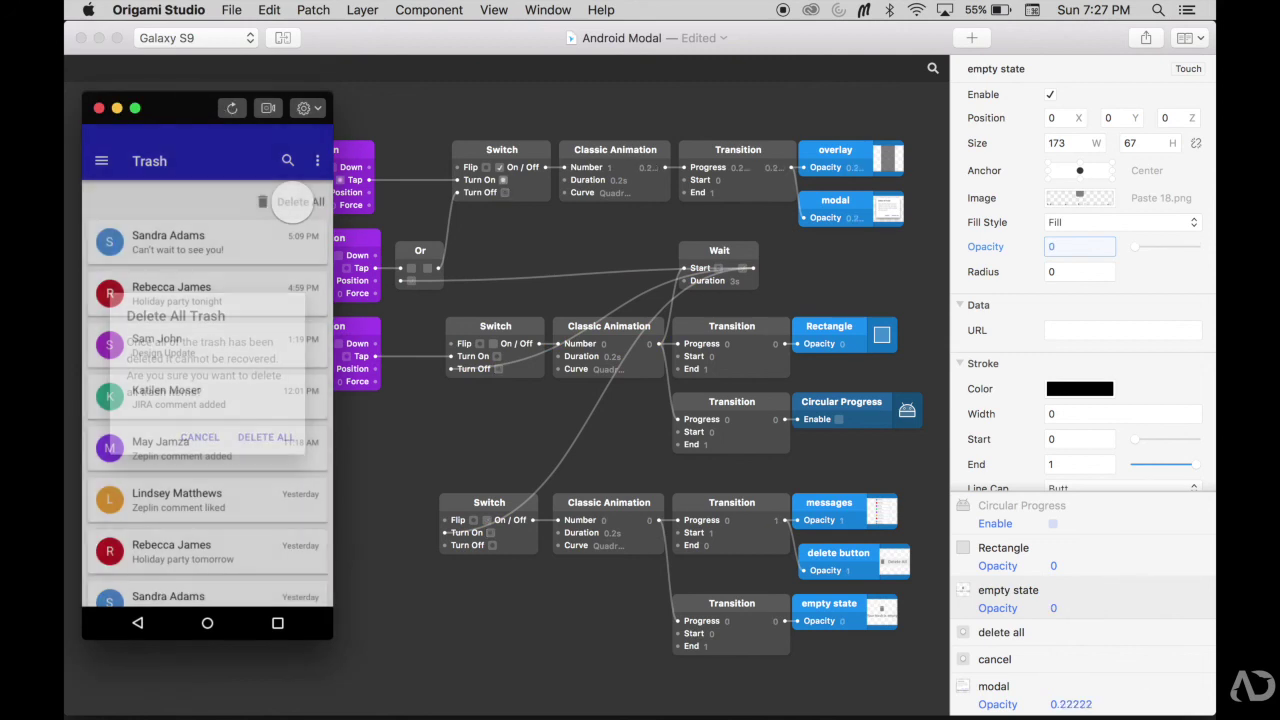
pyautogui.click(262, 437)
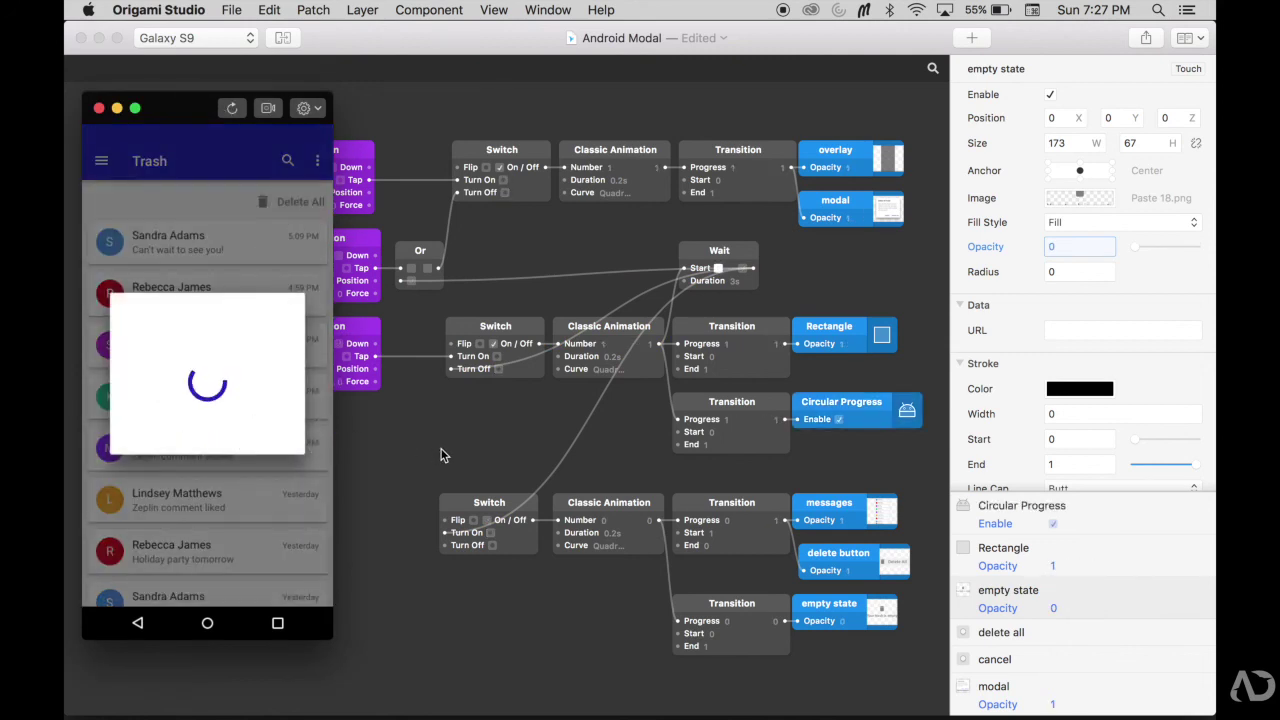